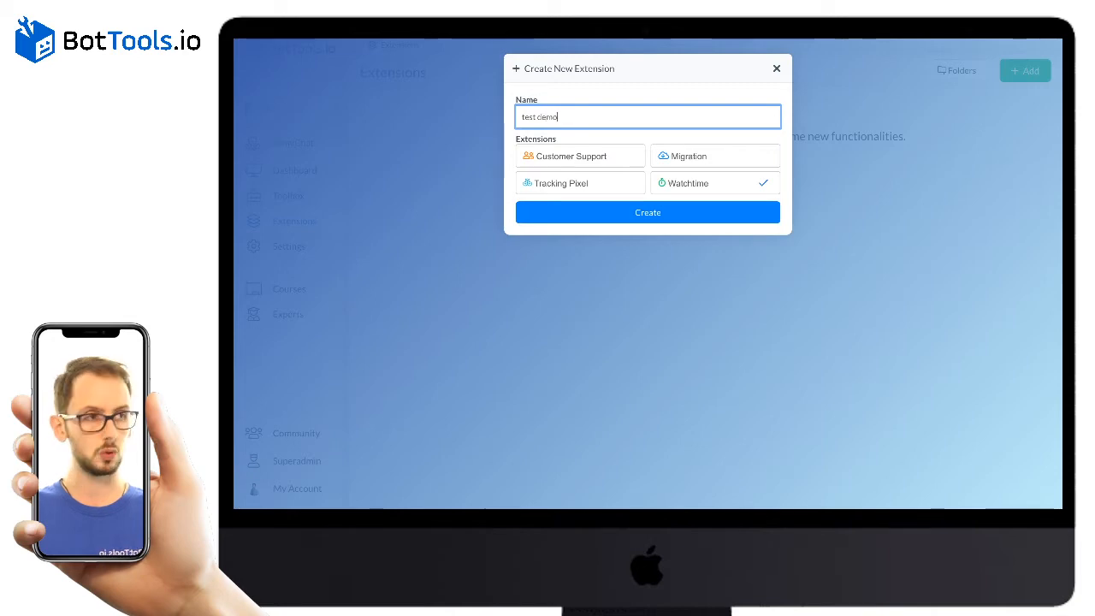
Step: Create the Watchtime extension named "test demo"
left_click(589, 214)
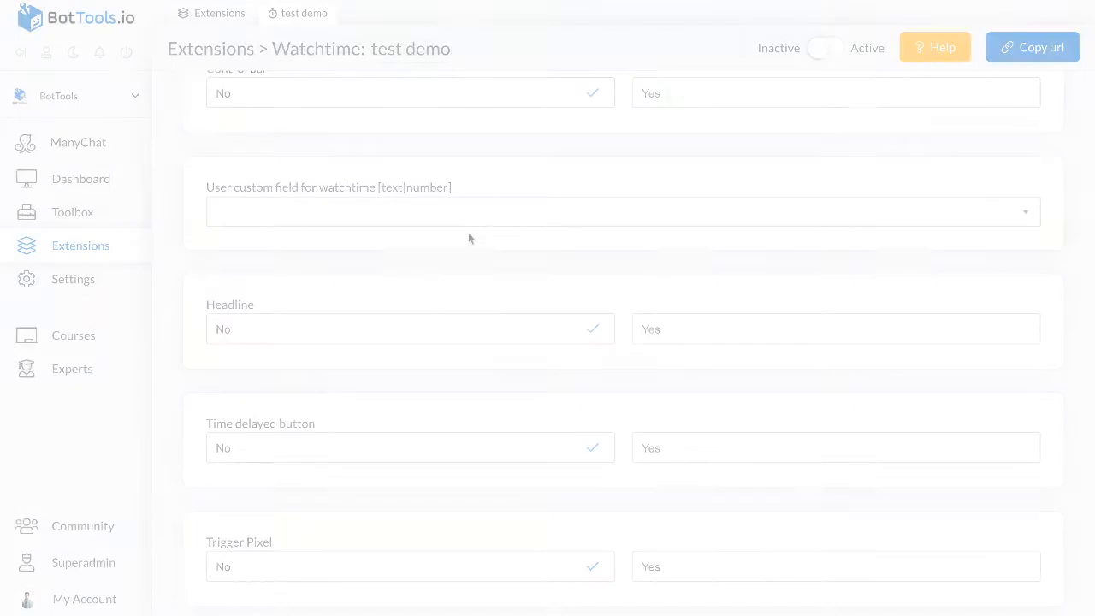
scroll(469, 238, "up", 2)
scroll(469, 239, "up", 2)
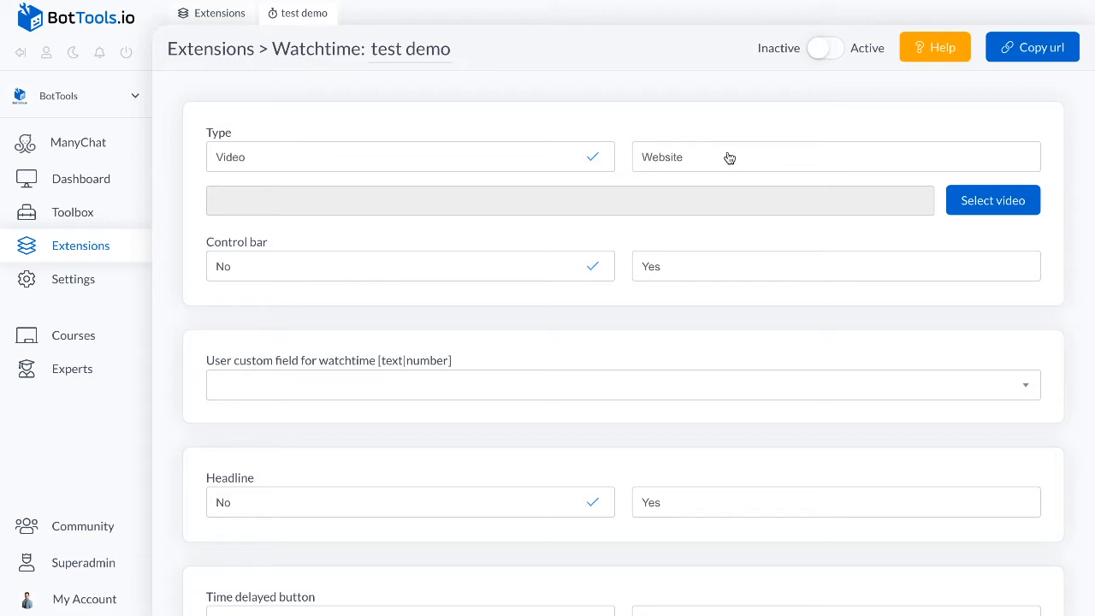
Step: Choose video-1592042024.mp4 from the media library as the extension's video
left_click(981, 203)
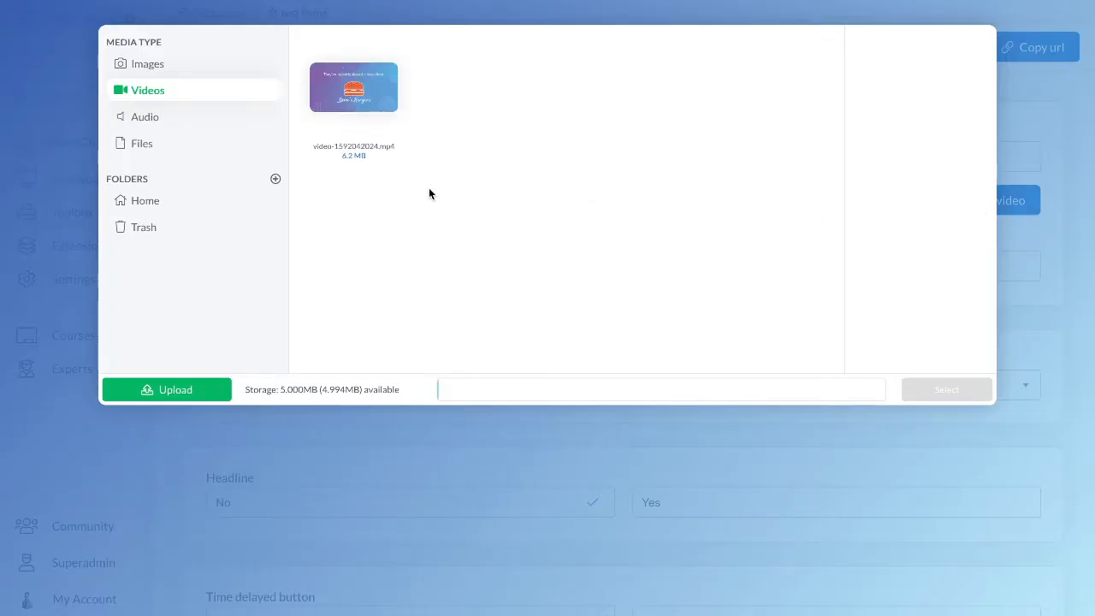
left_click(368, 104)
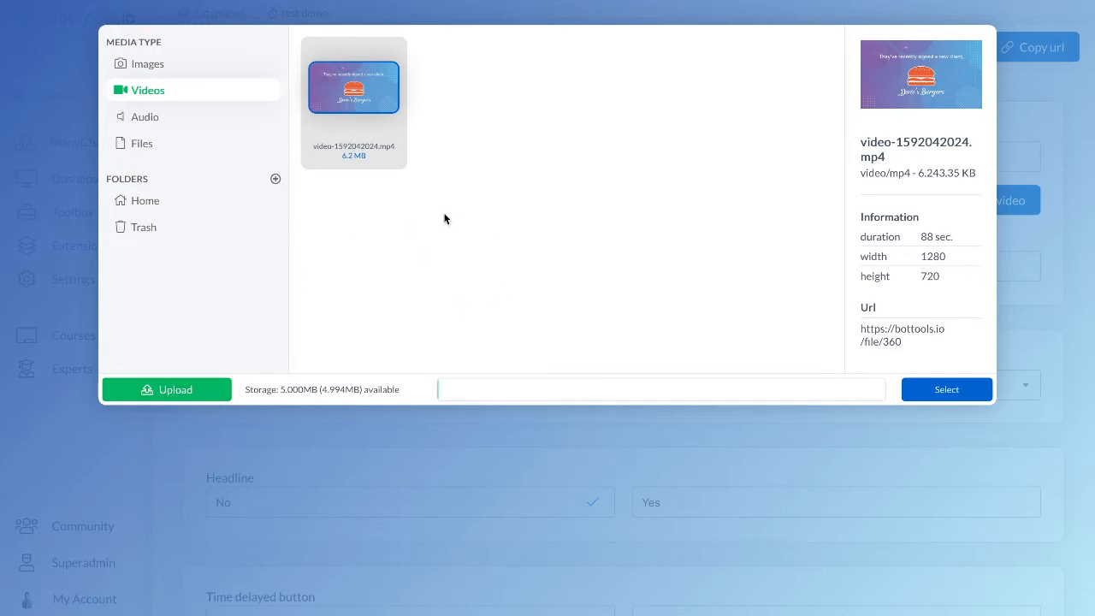
left_click(981, 392)
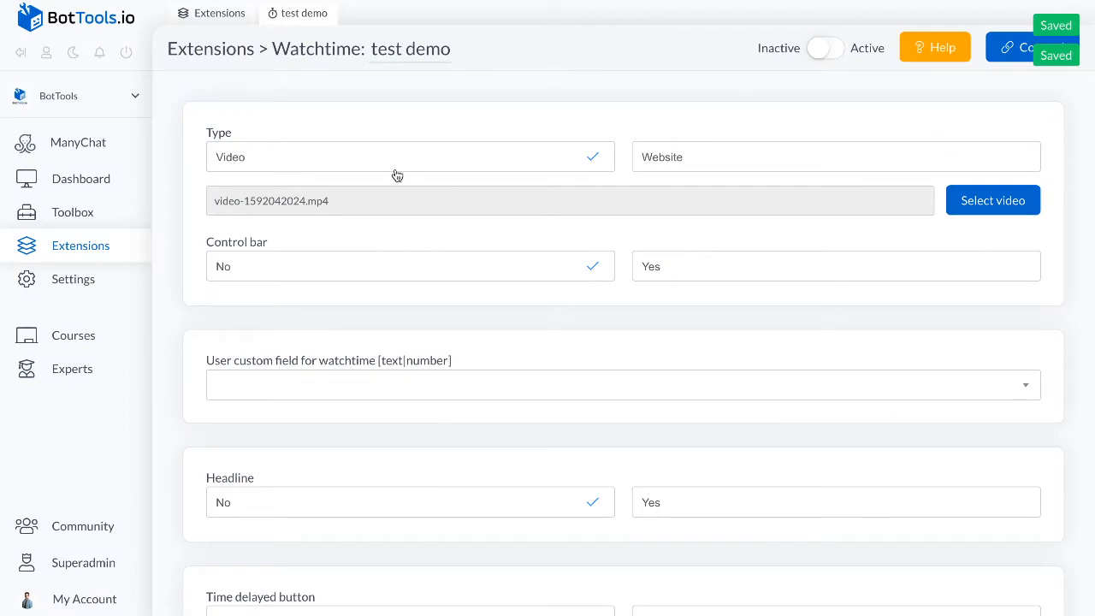
Step: Try the Website type with its URL field and switch the extension's type back to Video
left_click(682, 156)
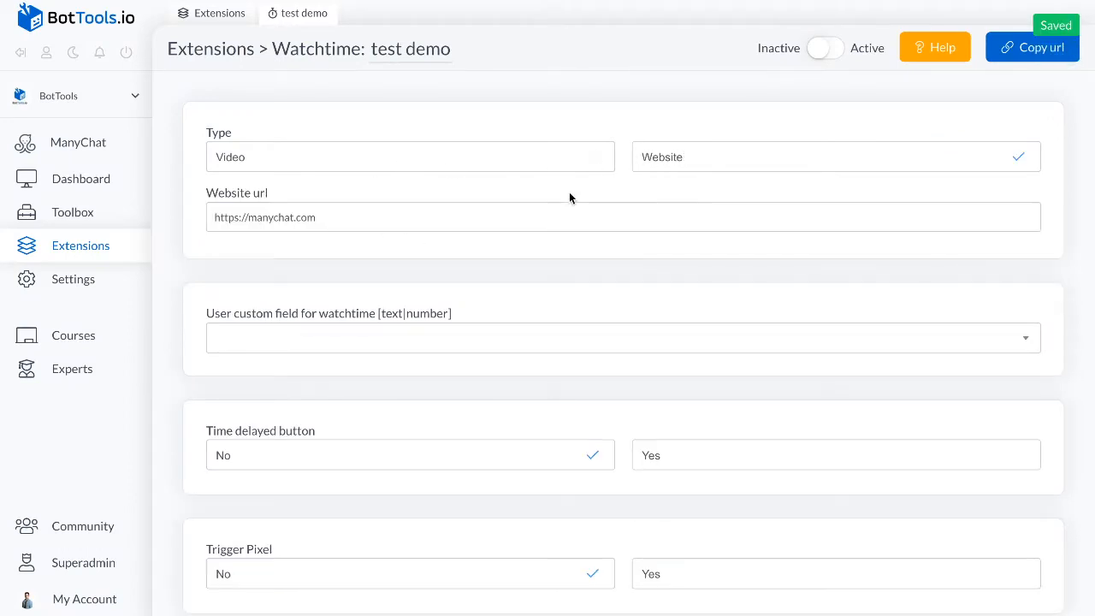
left_click(507, 222)
key("ctrl+a")
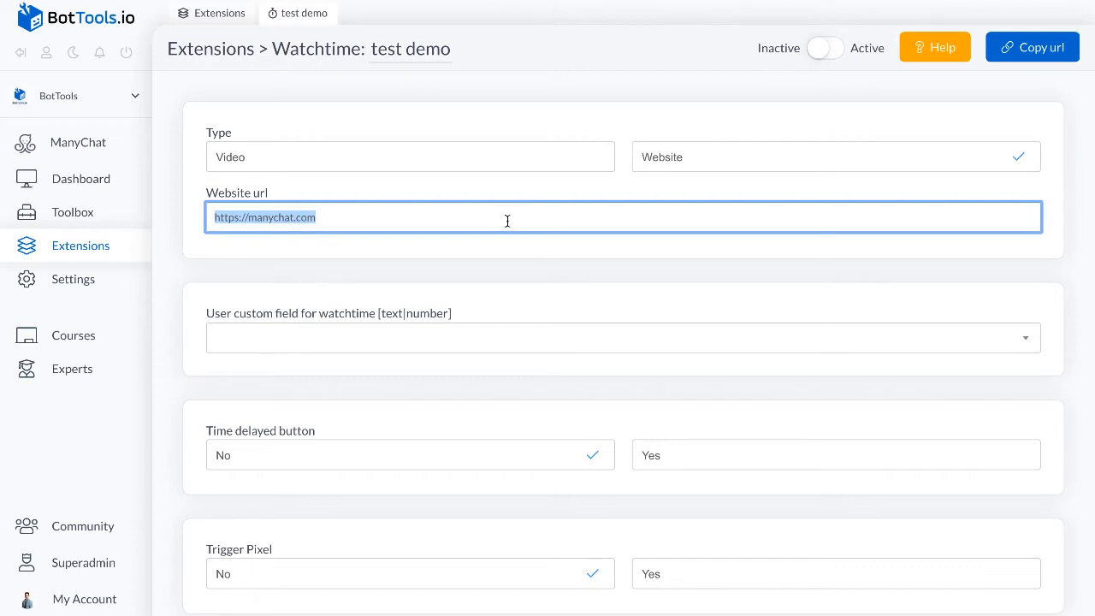
left_click(468, 165)
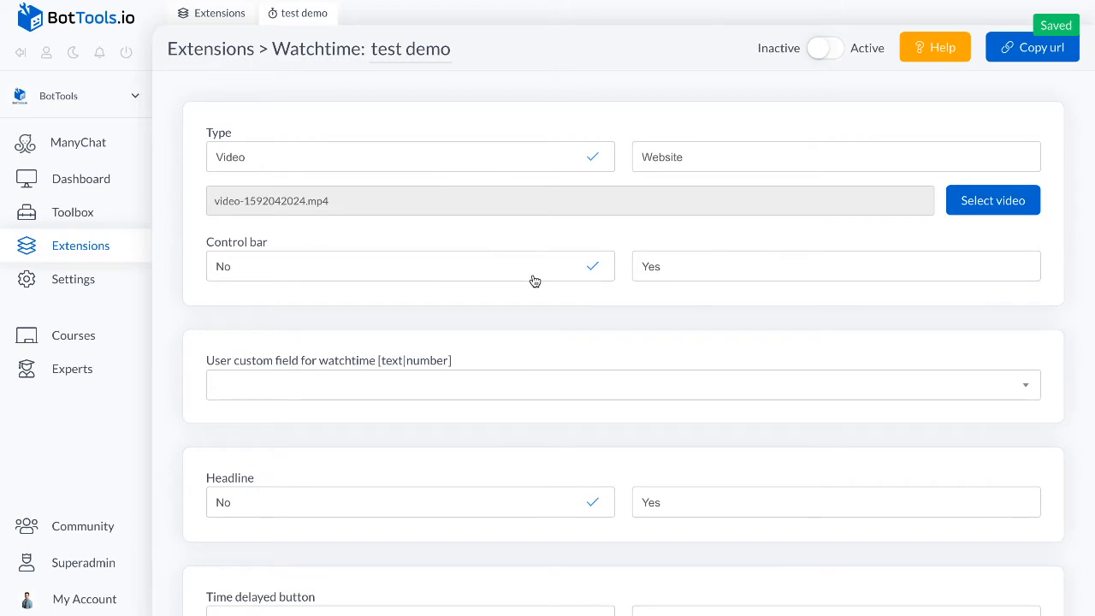
Step: Enable the video's control bar and disable its resolution, speed and volume controls
left_click(666, 267)
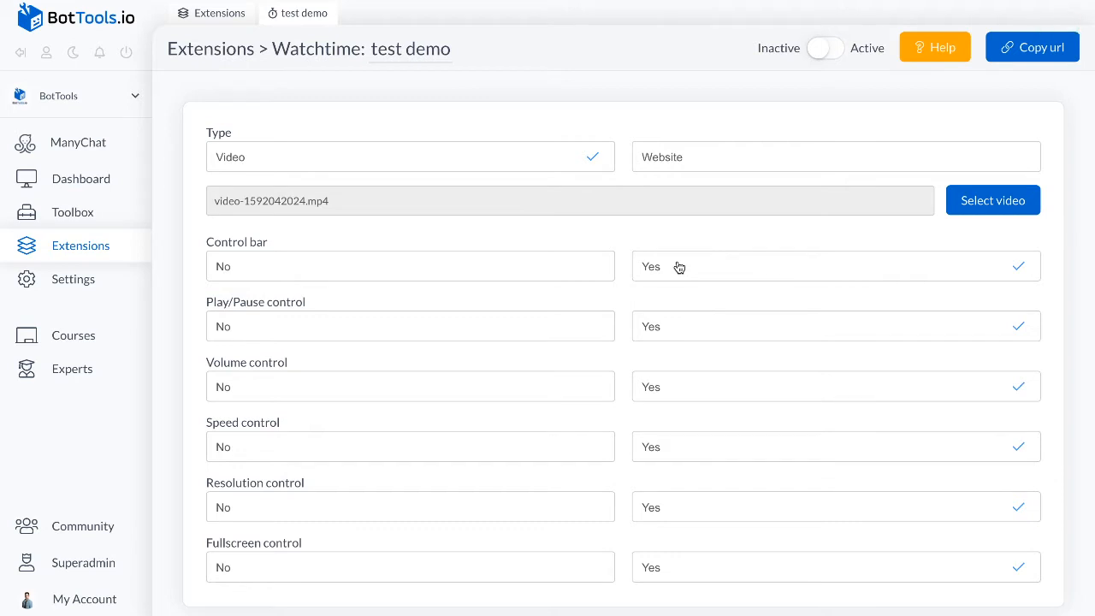
scroll(628, 298, "down", 2)
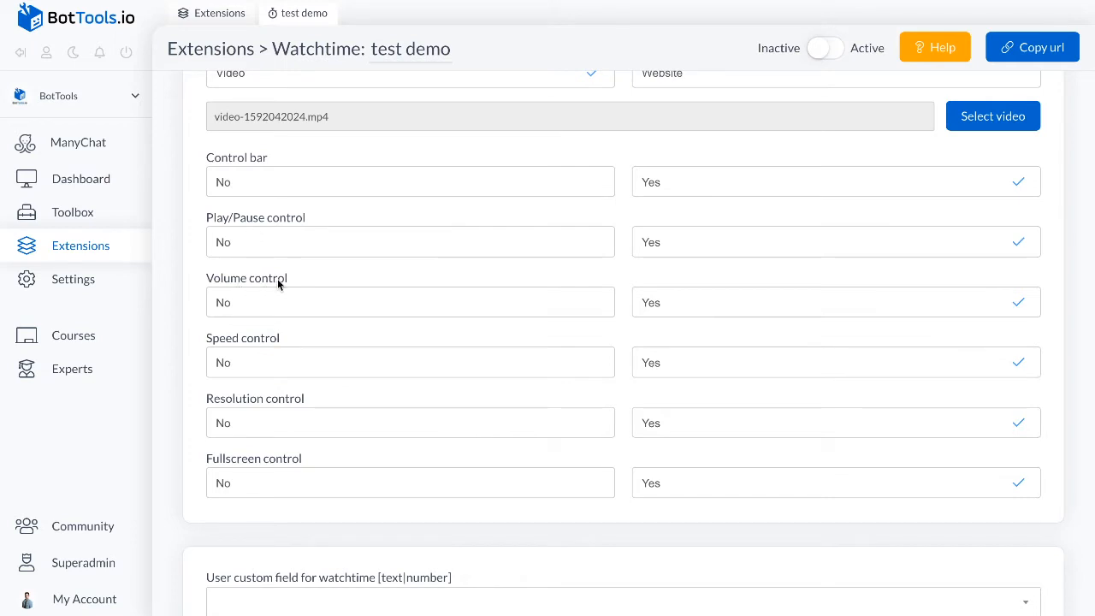
scroll(276, 295, "down", 1)
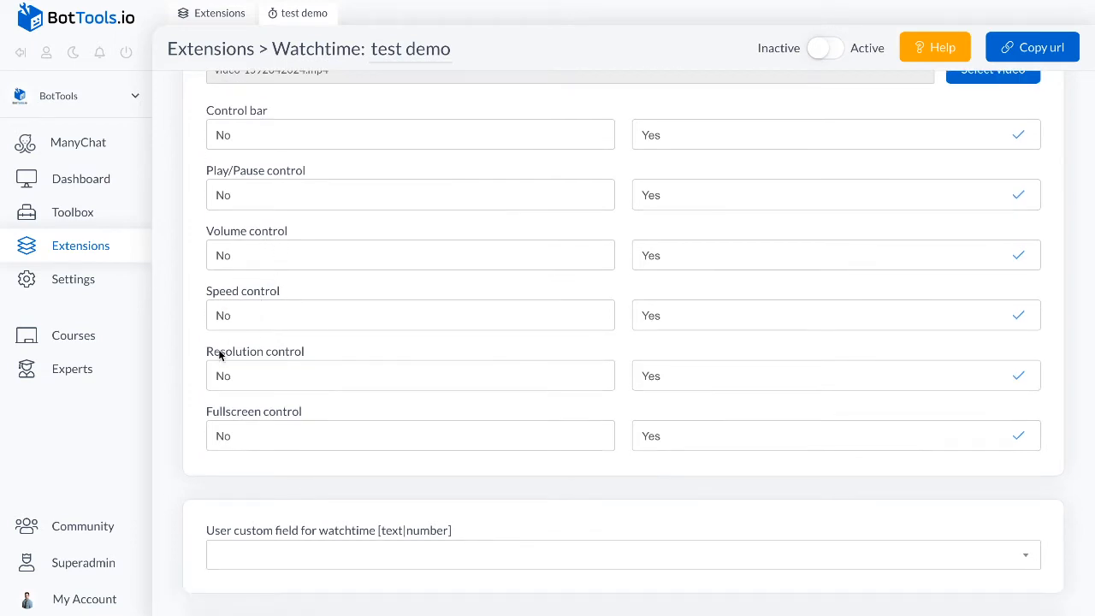
scroll(290, 353, "down", 1)
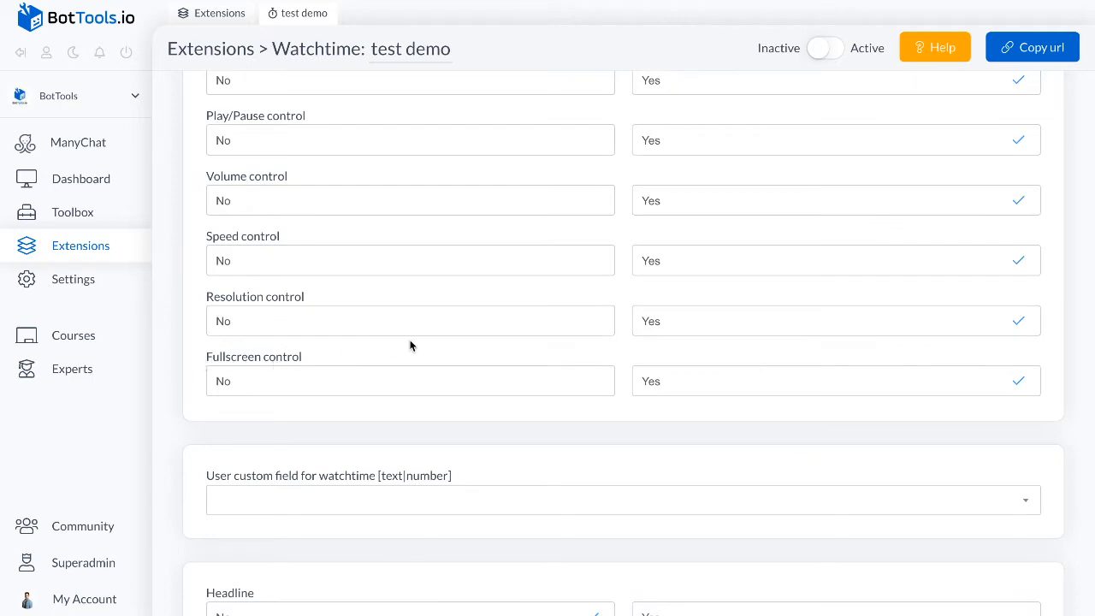
scroll(555, 326, "up", 1)
left_click(554, 331)
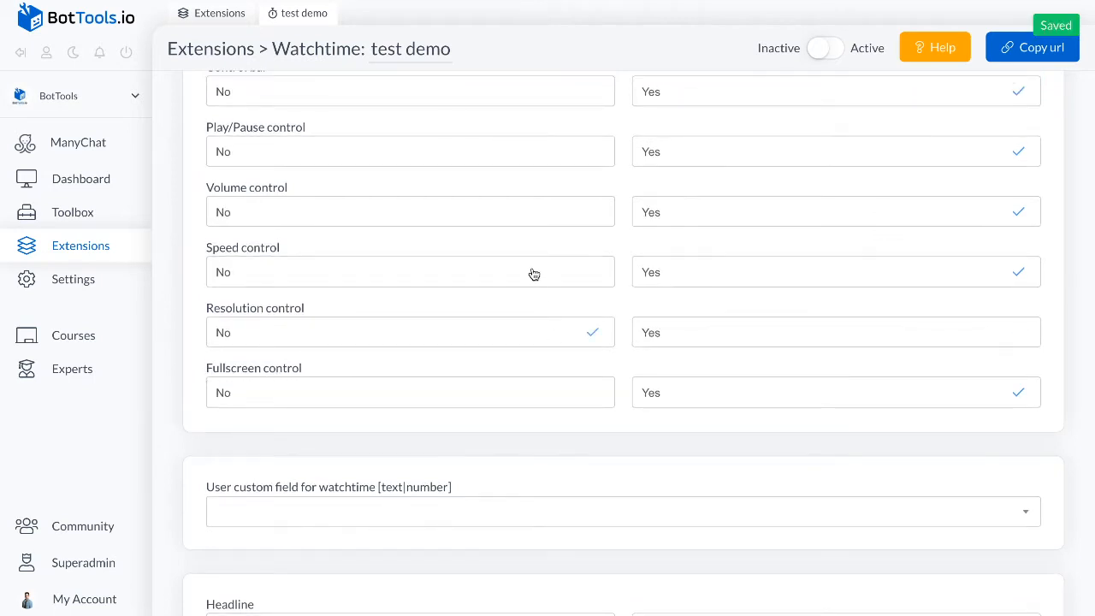
left_click(533, 272)
left_click(518, 209)
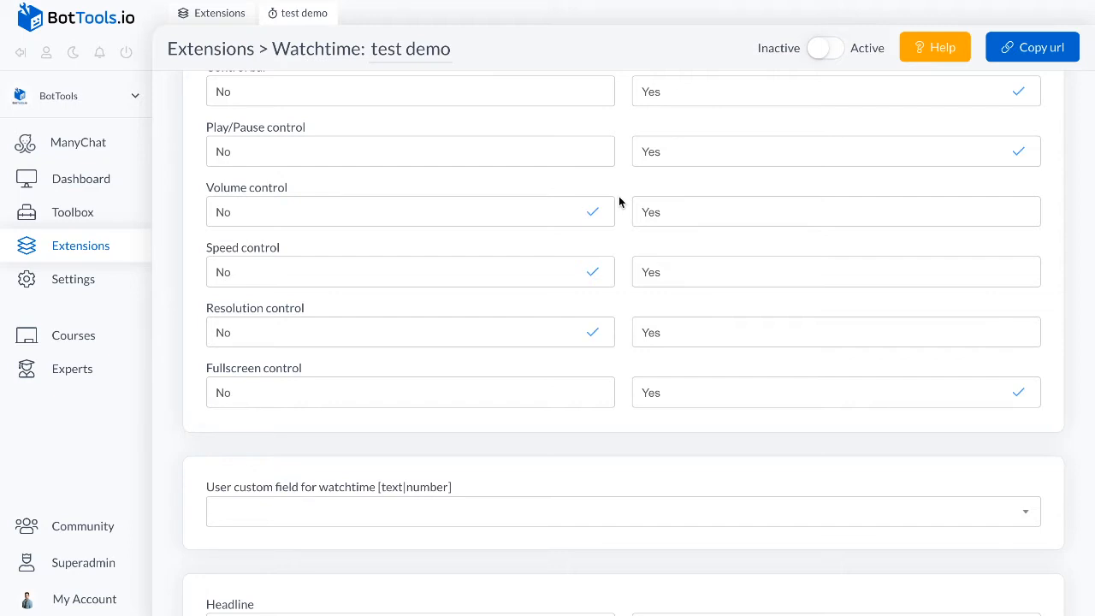
Step: Create a user field named "watch time on video" and assign it as the custom field for watchtime
scroll(619, 201, "down", 3)
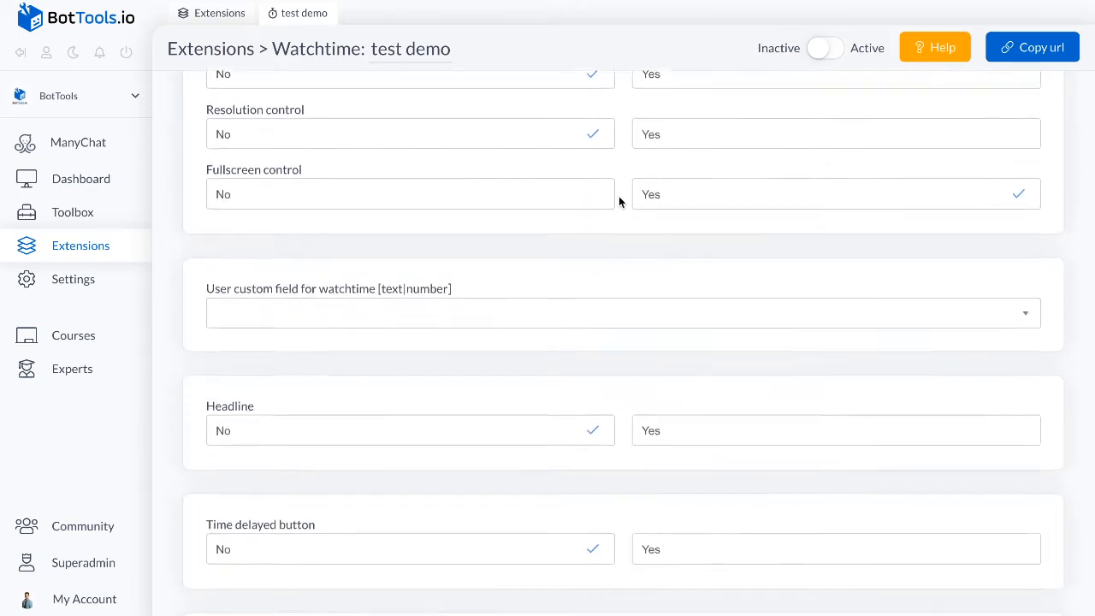
scroll(619, 201, "down", 1)
scroll(619, 202, "down", 1)
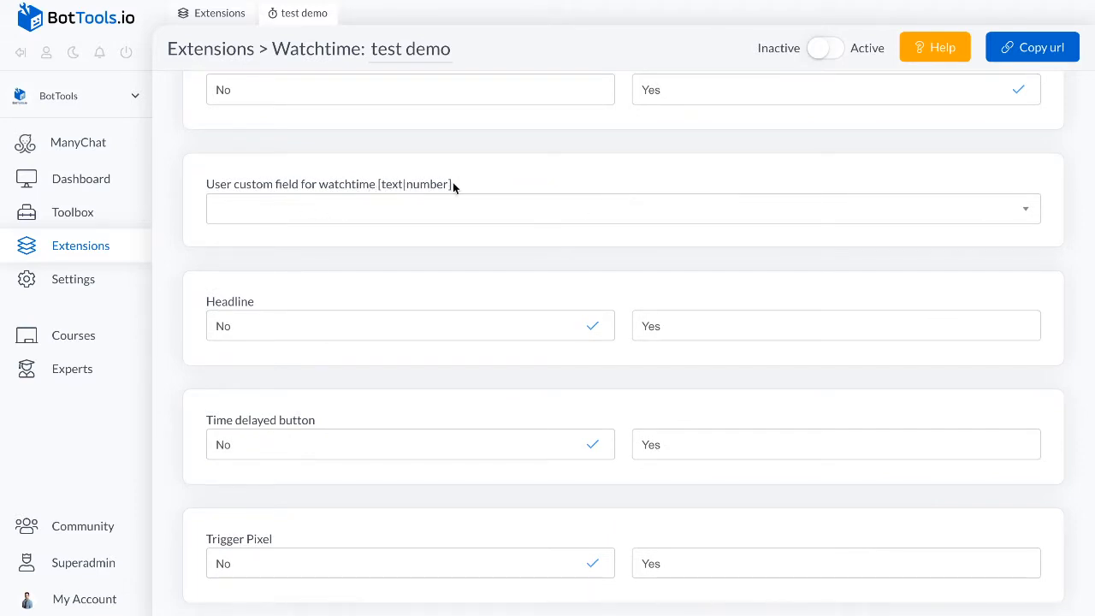
left_click(473, 214)
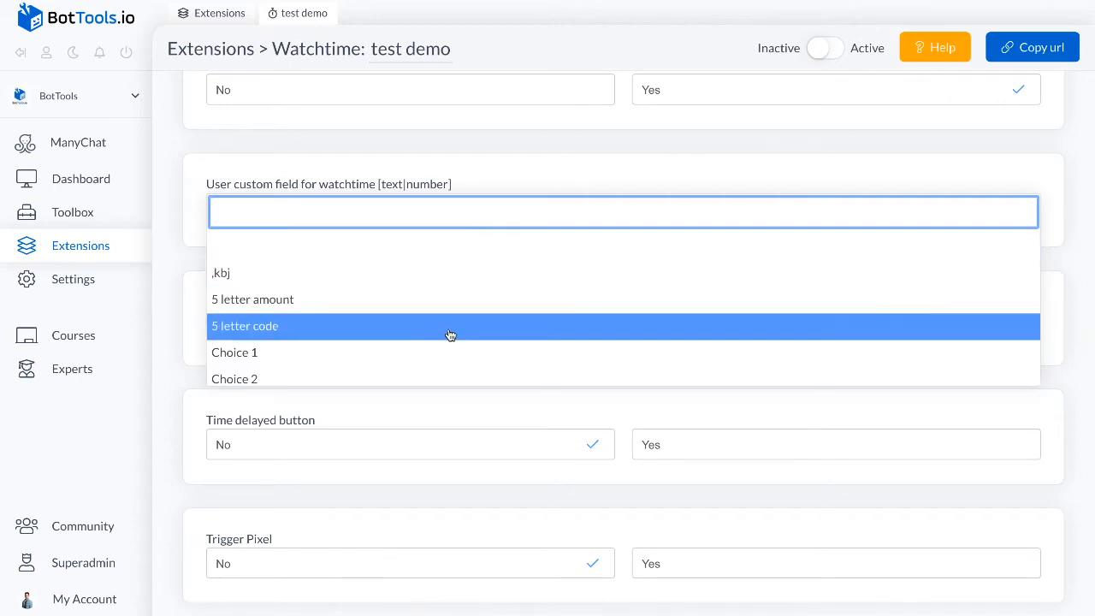
scroll(450, 333, "down", 3)
scroll(451, 339, "up", 4)
scroll(451, 339, "up", 1)
type("watch")
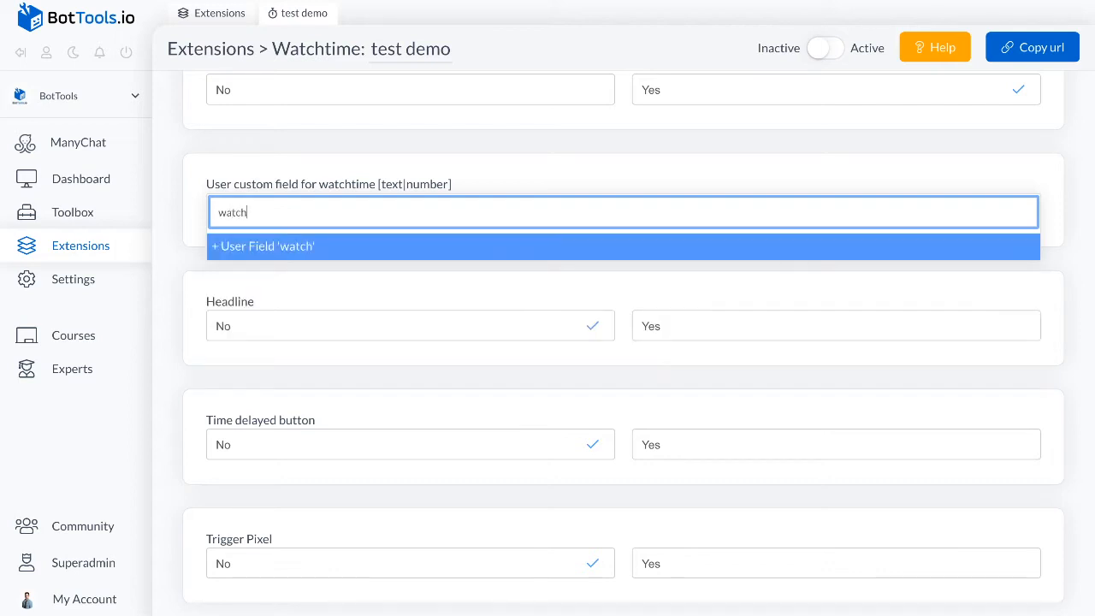
type(" time on video")
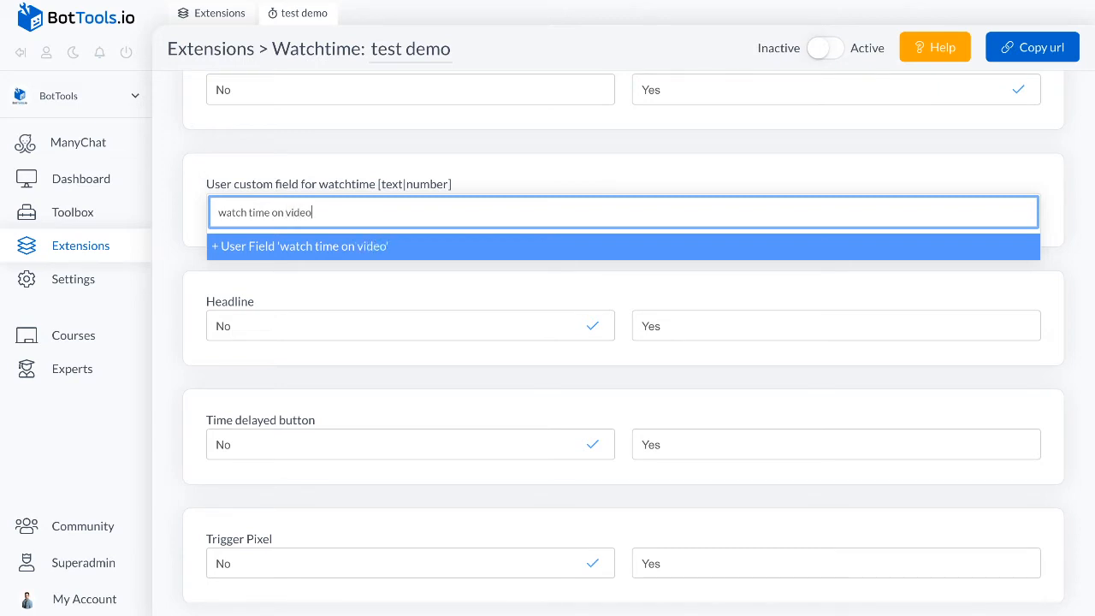
left_click(352, 250)
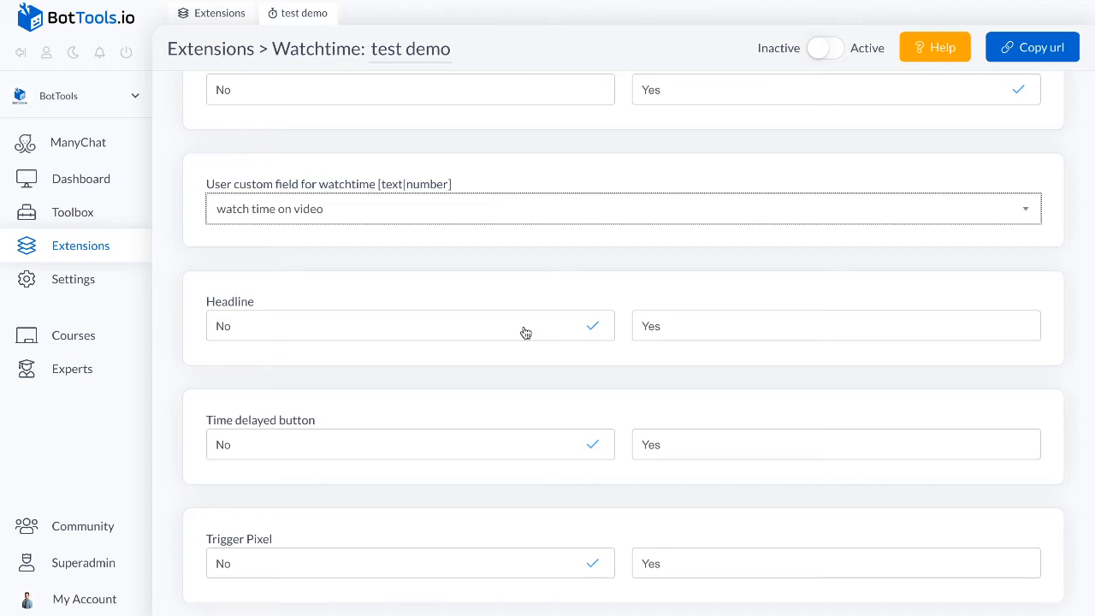
Step: Enable the headline and set its text to "Headline is here"
left_click(734, 334)
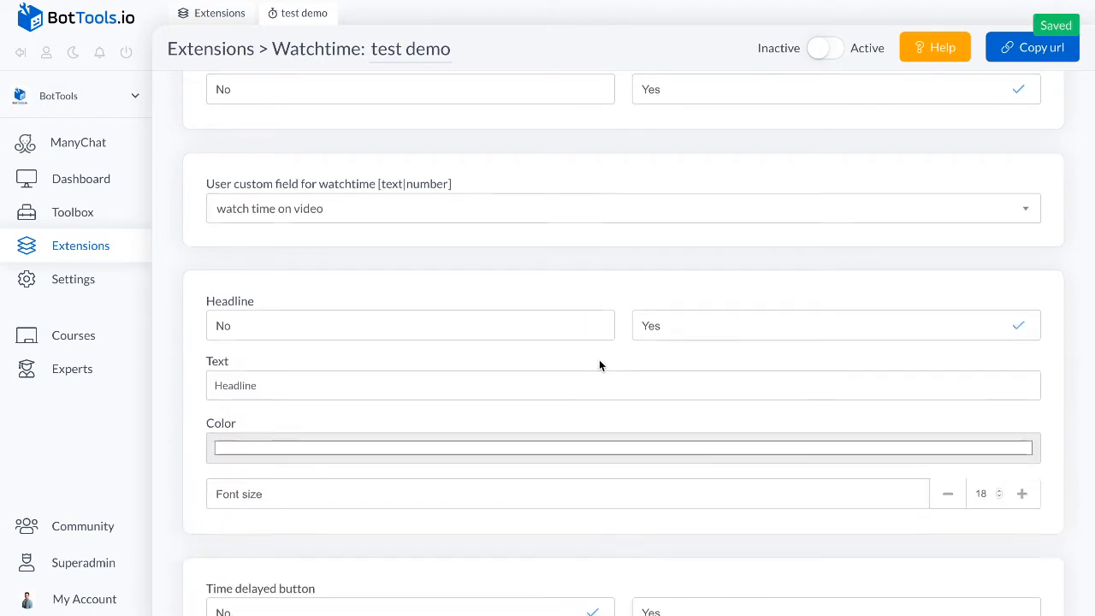
double_click(420, 384)
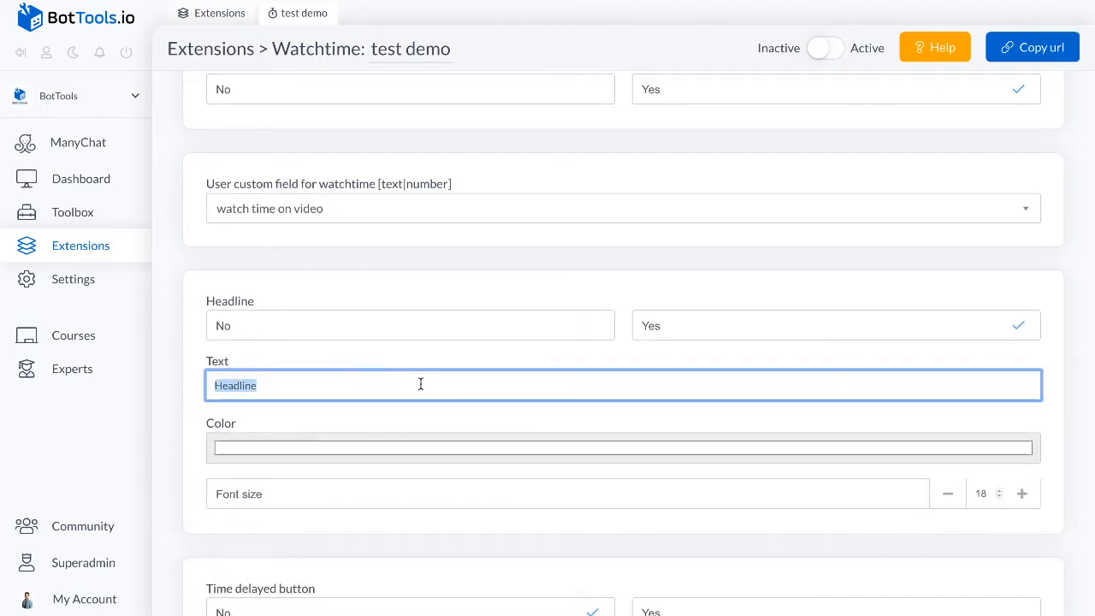
left_click(420, 384)
type("is here")
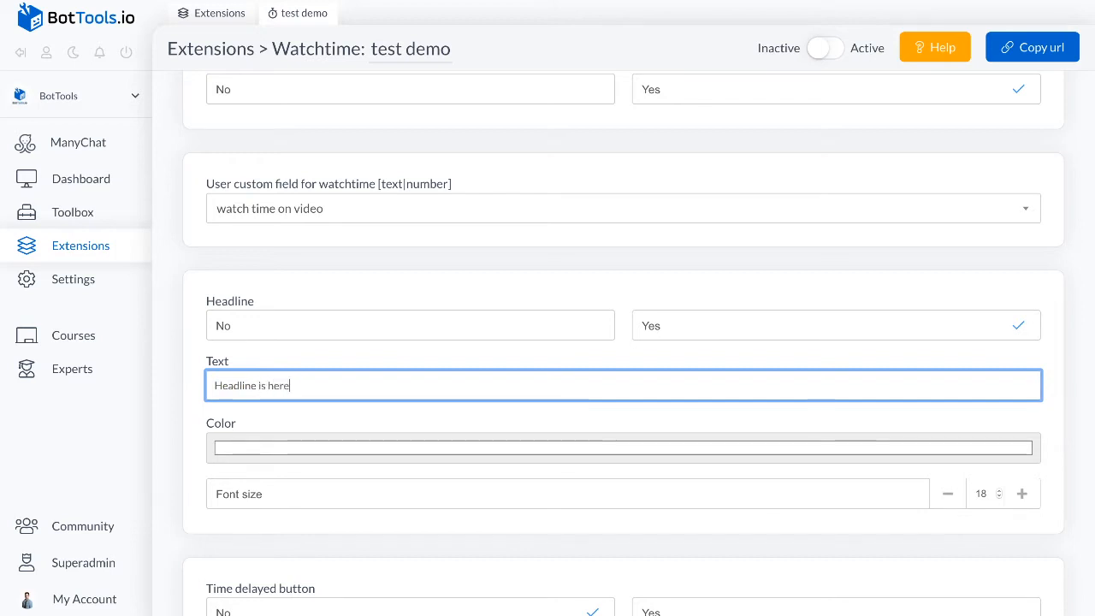
triple_click(420, 386)
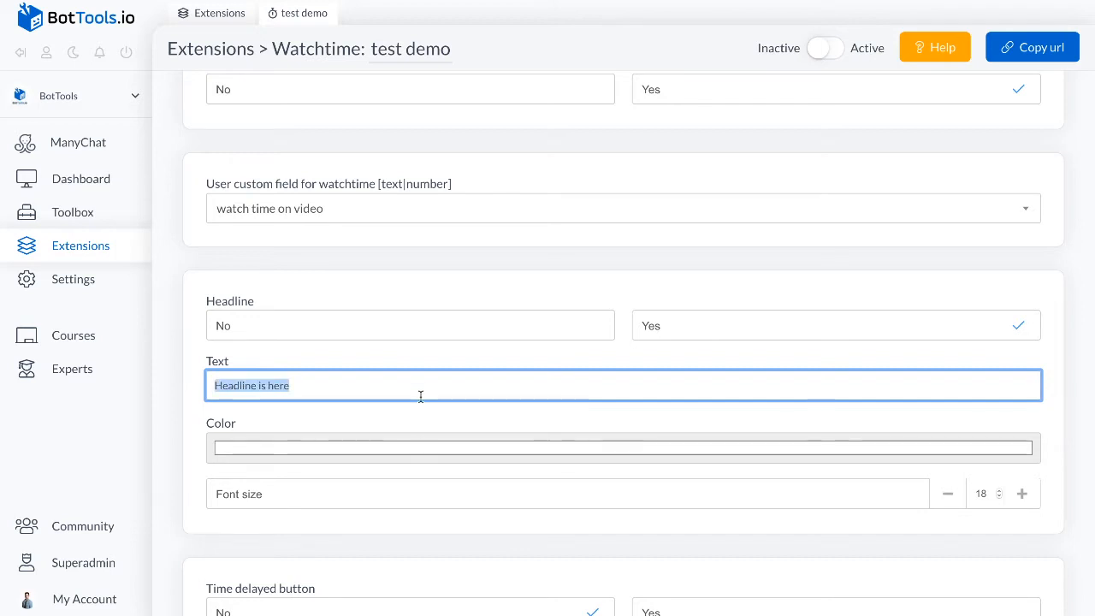
Step: Set the headline color to red and close the colour picker
left_click(363, 444)
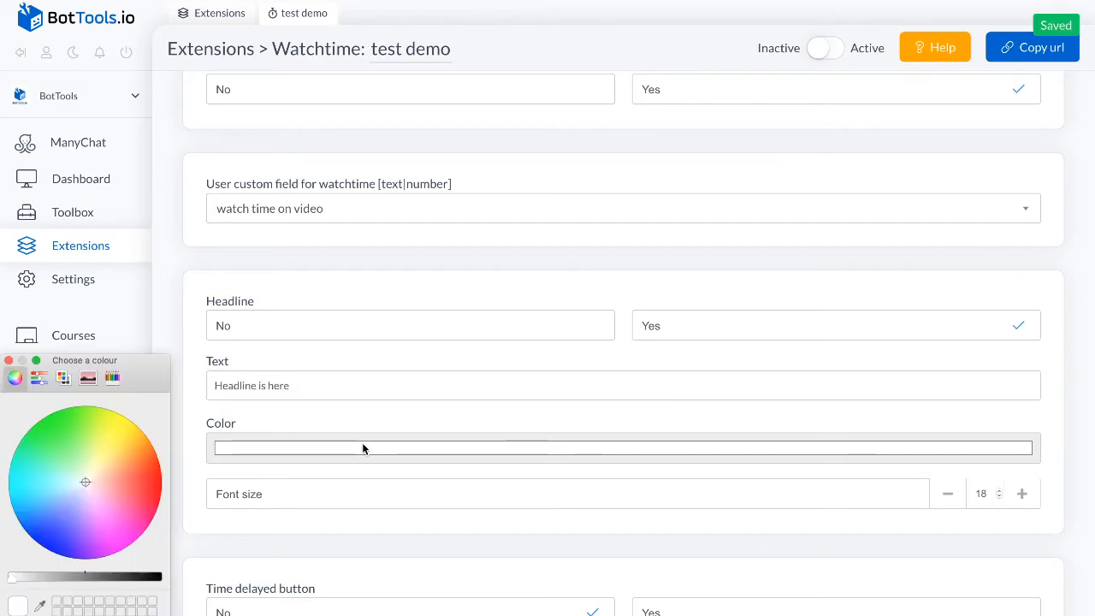
left_click(159, 479)
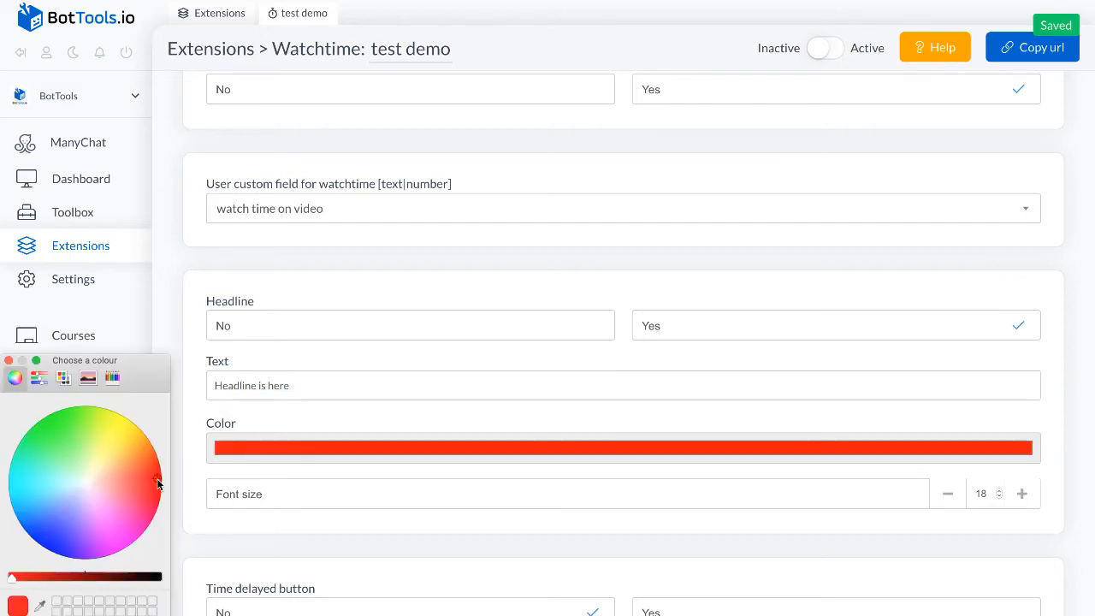
left_click(357, 412)
left_click_drag(144, 388, 278, 218)
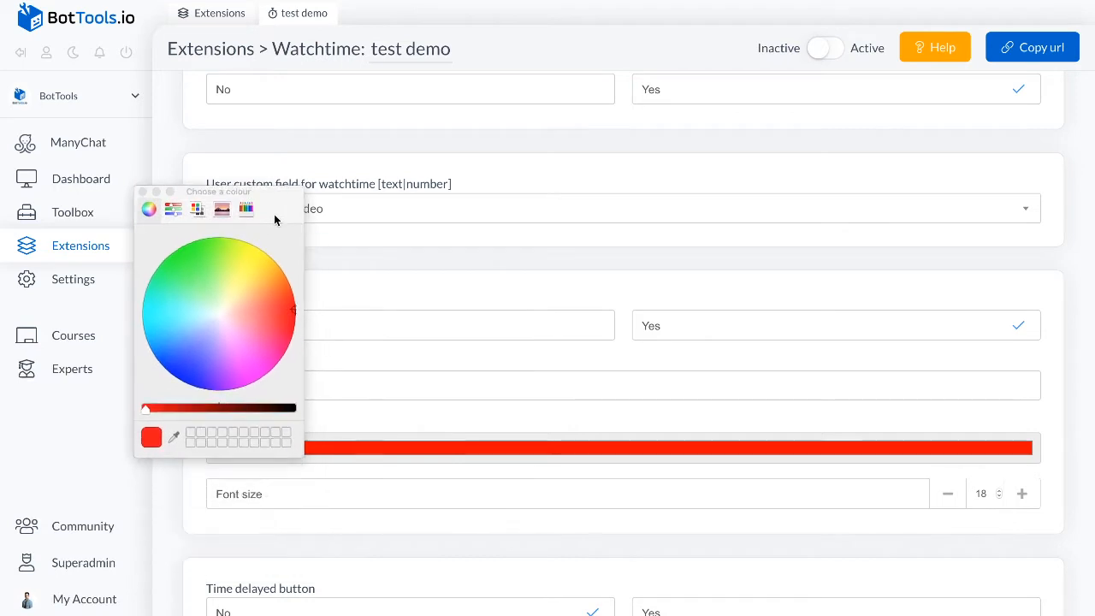
left_click(141, 192)
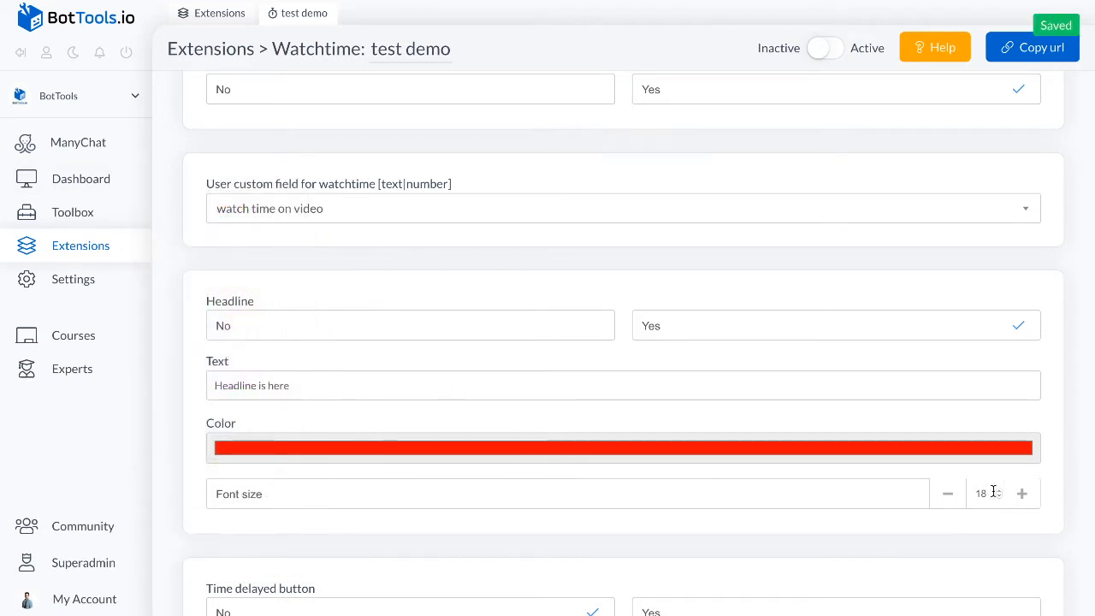
Step: Set the headline's font size to 20 and reload the page
left_click(1023, 494)
left_click(1023, 494)
left_click(1023, 493)
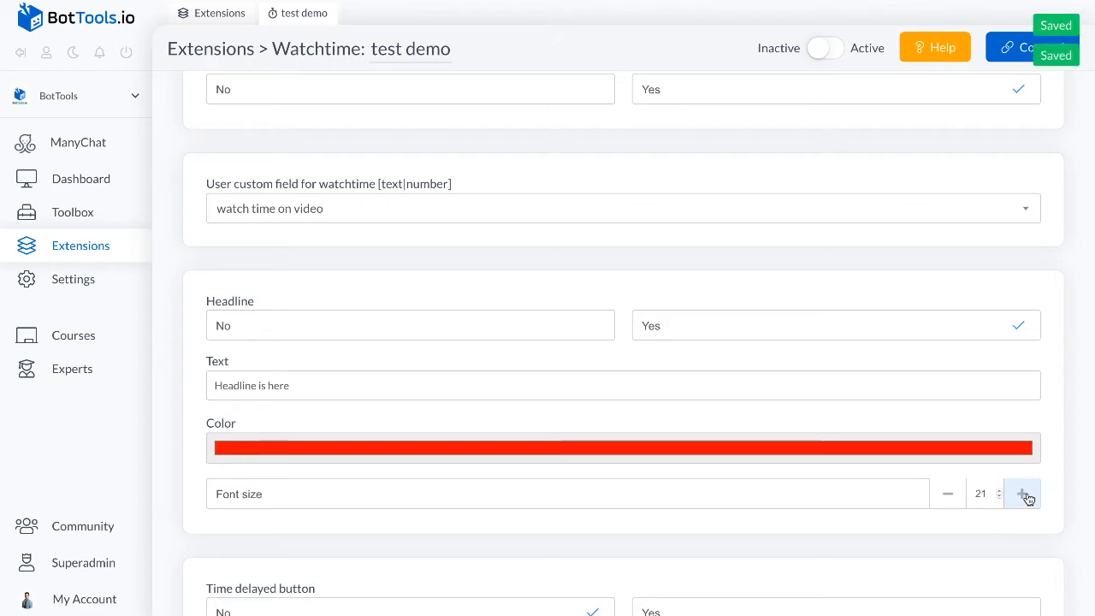
left_click(947, 499)
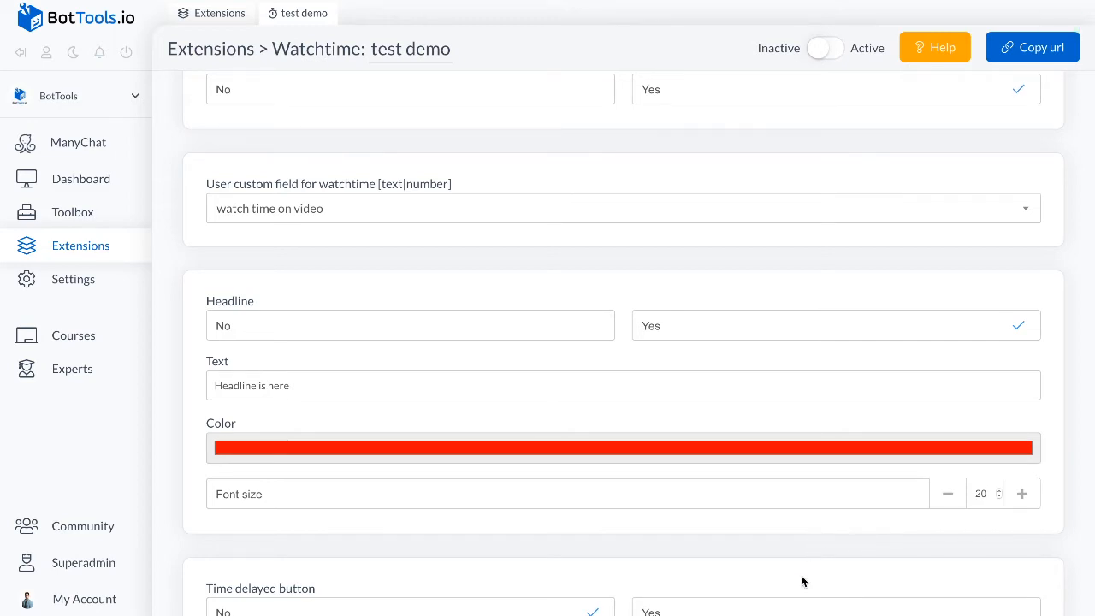
key("super+r")
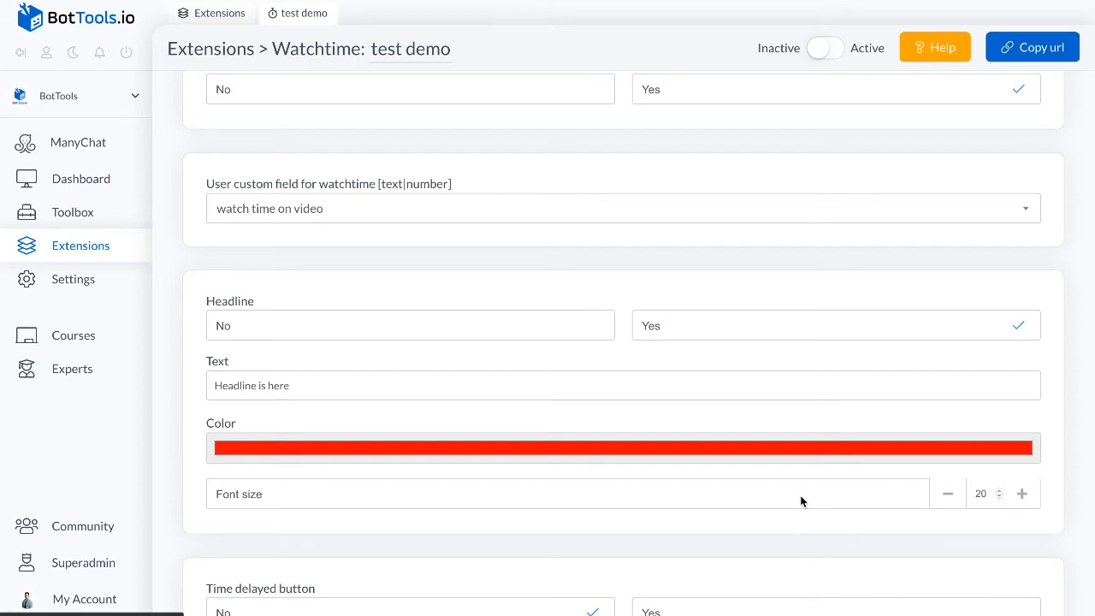
Step: Enable the time delayed button and set its time delay to 5 seconds
scroll(799, 419, "down", 5)
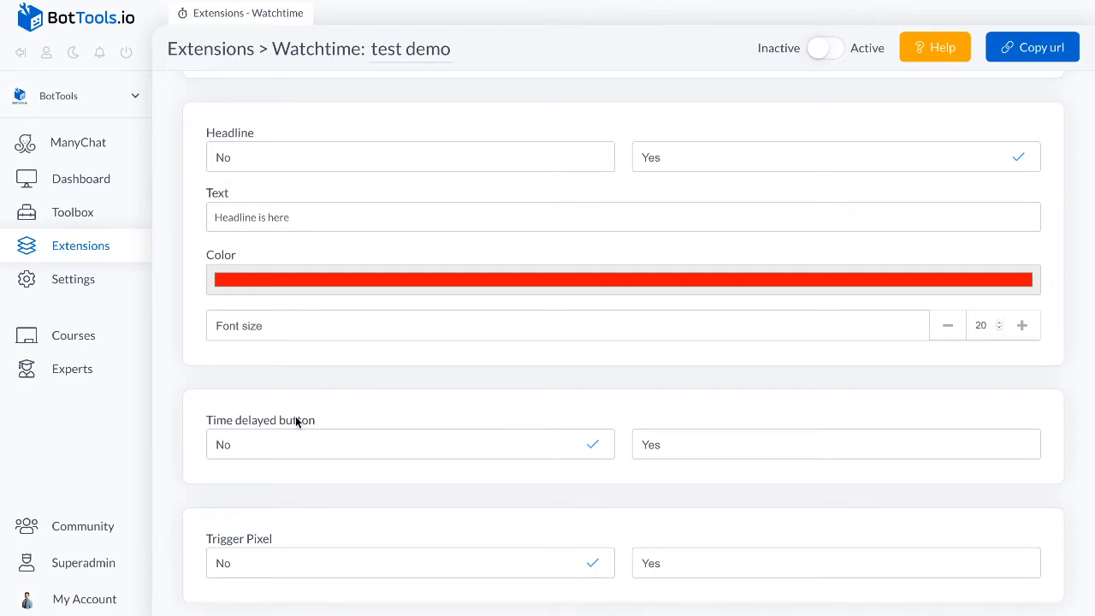
left_click(675, 444)
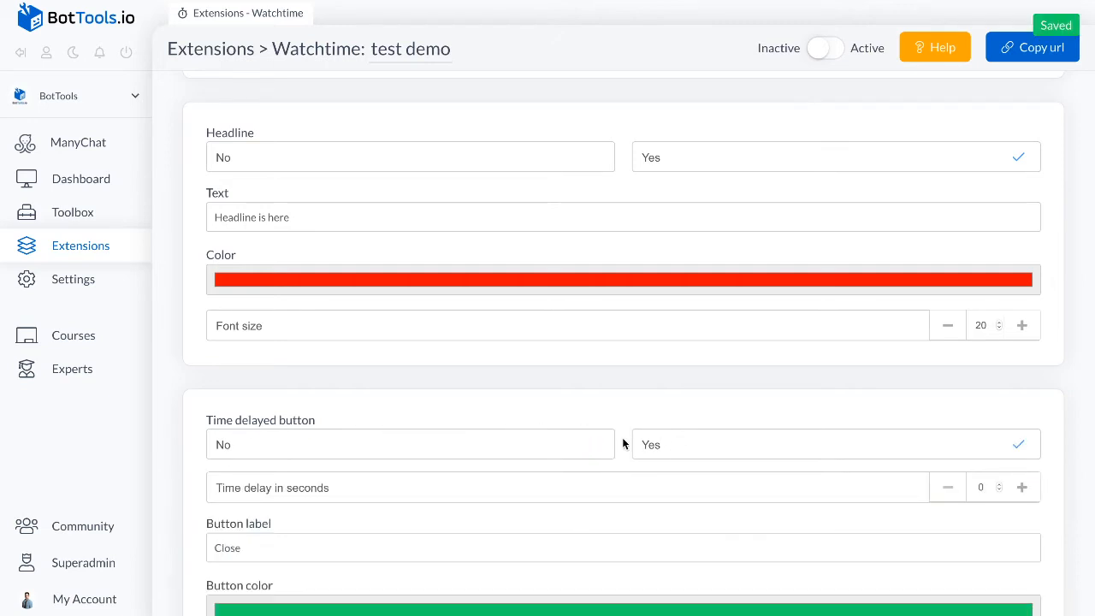
scroll(624, 445, "down", 2)
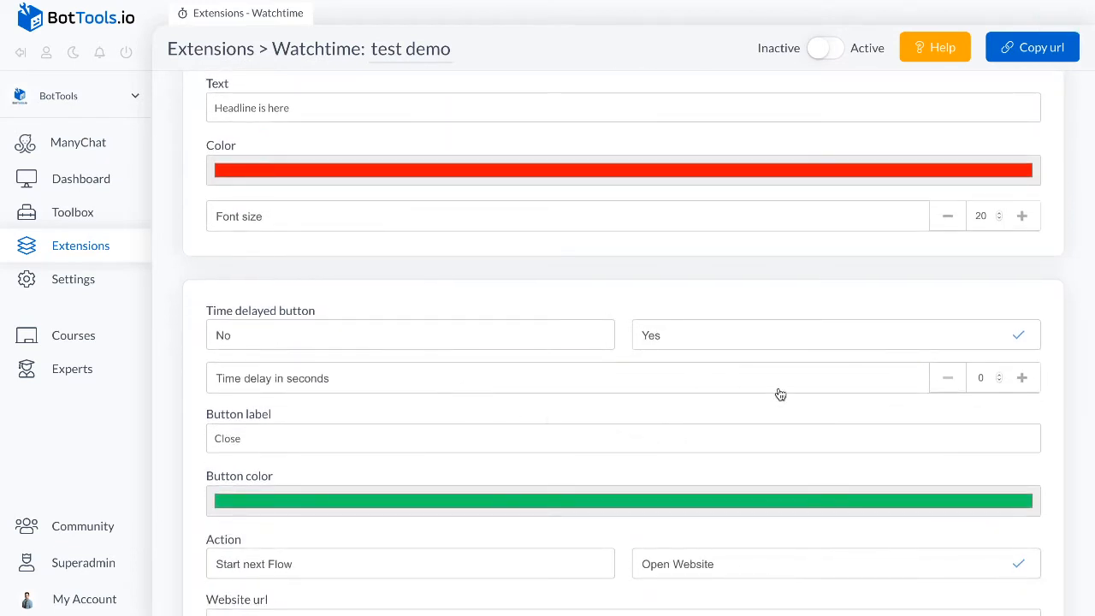
double_click(1021, 379)
double_click(1020, 379)
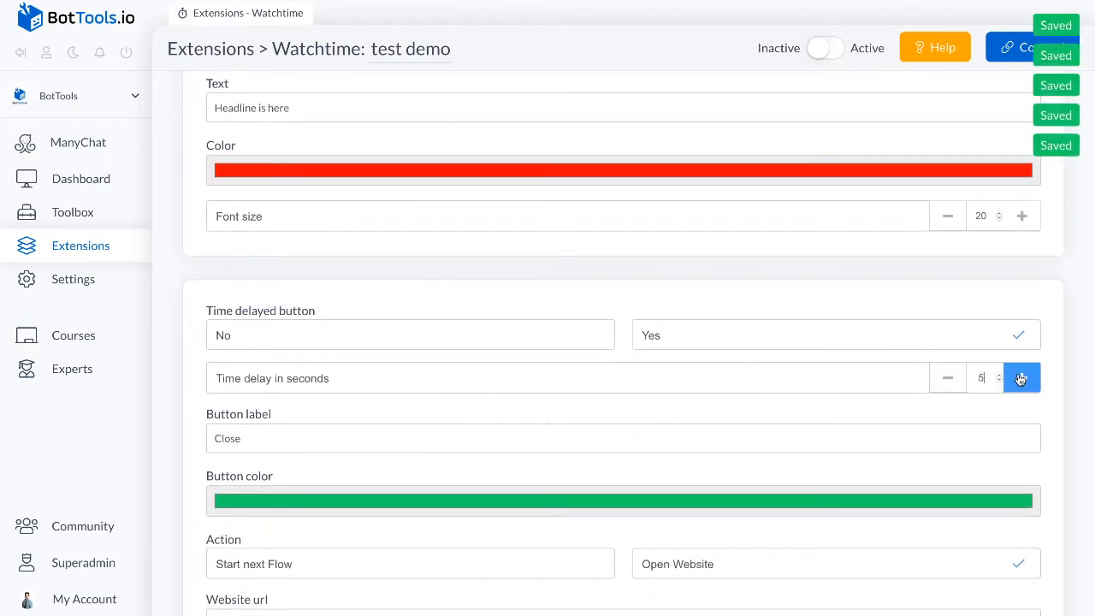
Step: Set the time delayed button's delay to 10 seconds
double_click(1020, 379)
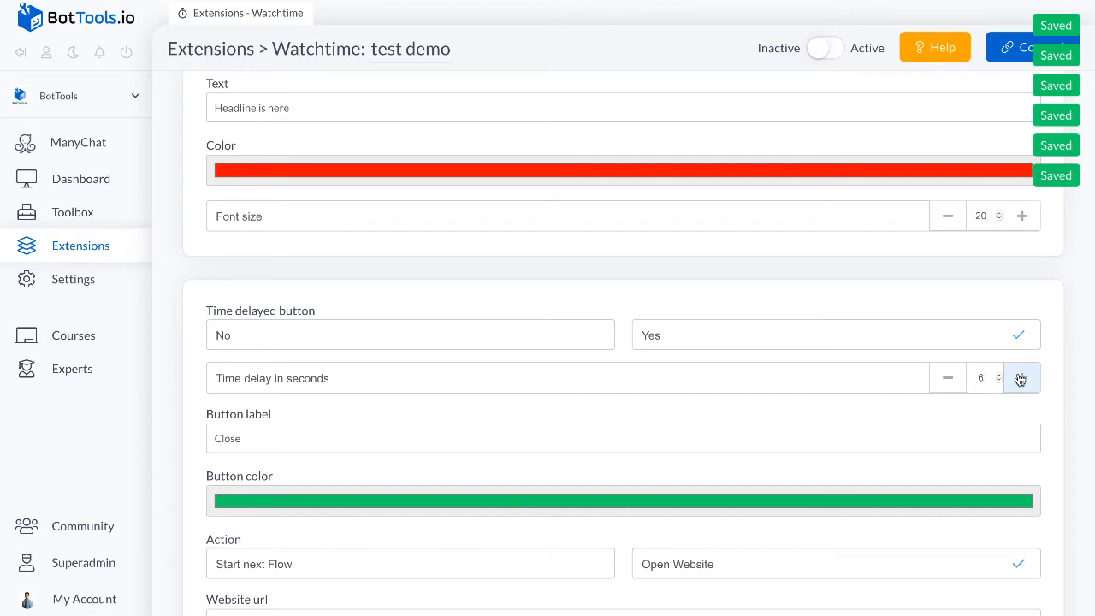
left_click(1021, 379)
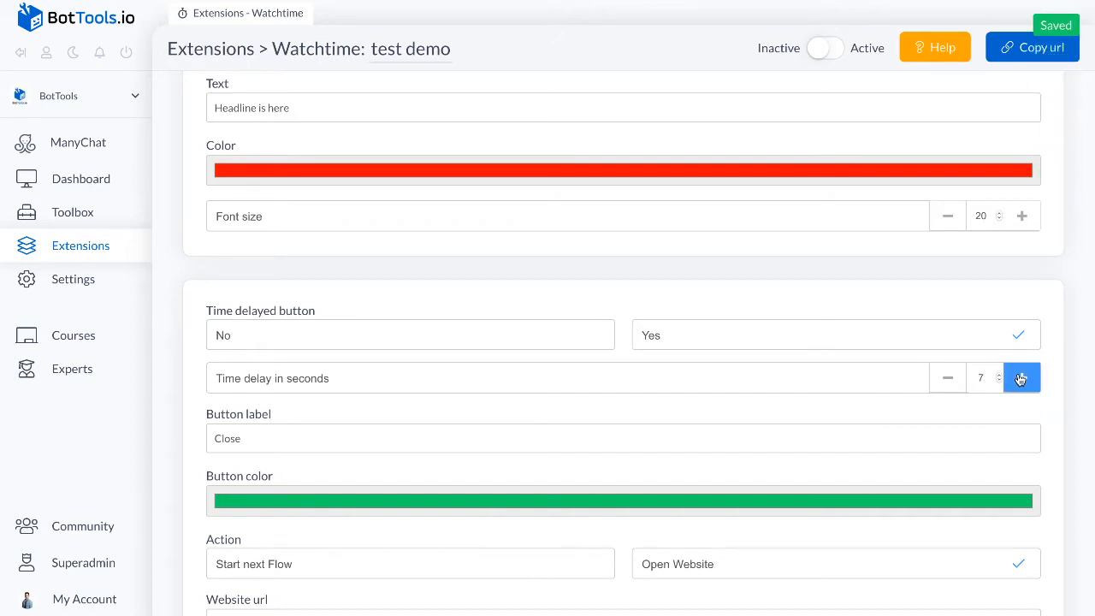
triple_click(1021, 379)
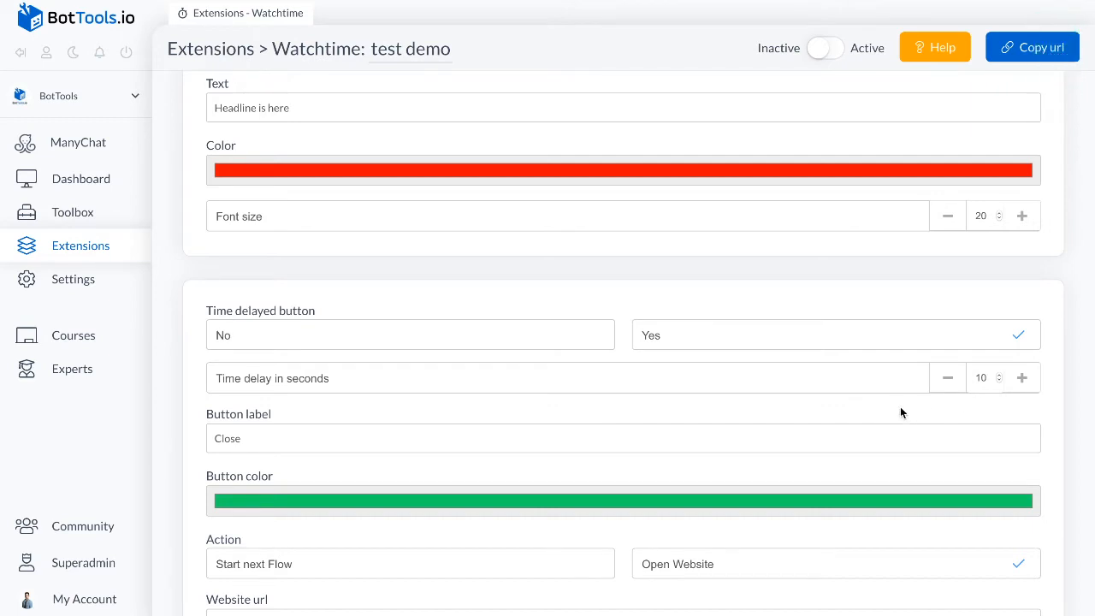
Step: Switch the button's action to Start next Flow, look through the available flows, and return the action to Open Website
scroll(900, 409, "down", 1)
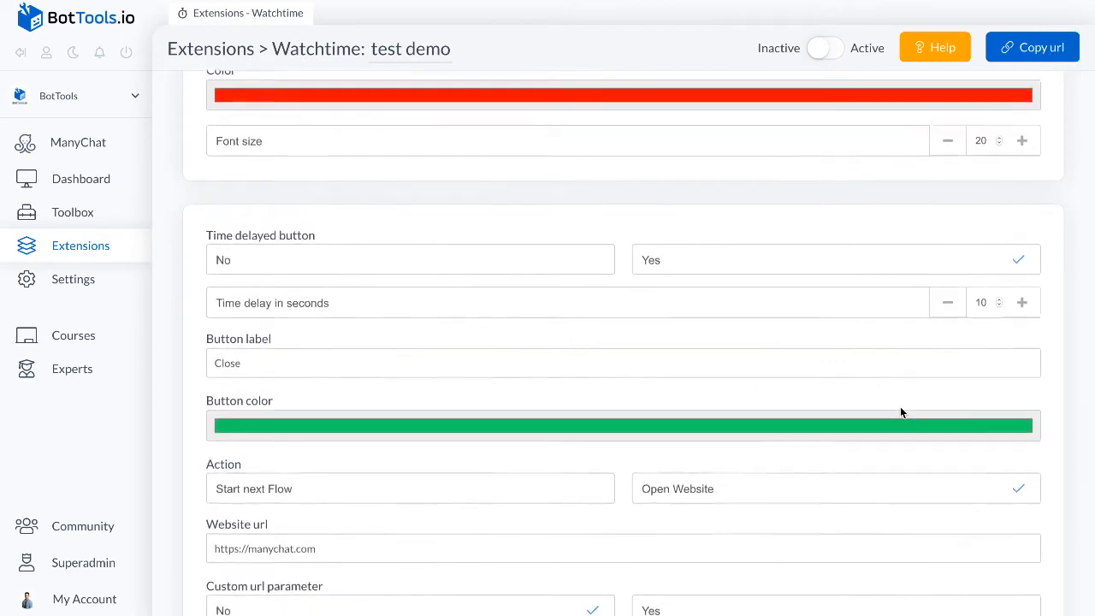
scroll(900, 407, "down", 1)
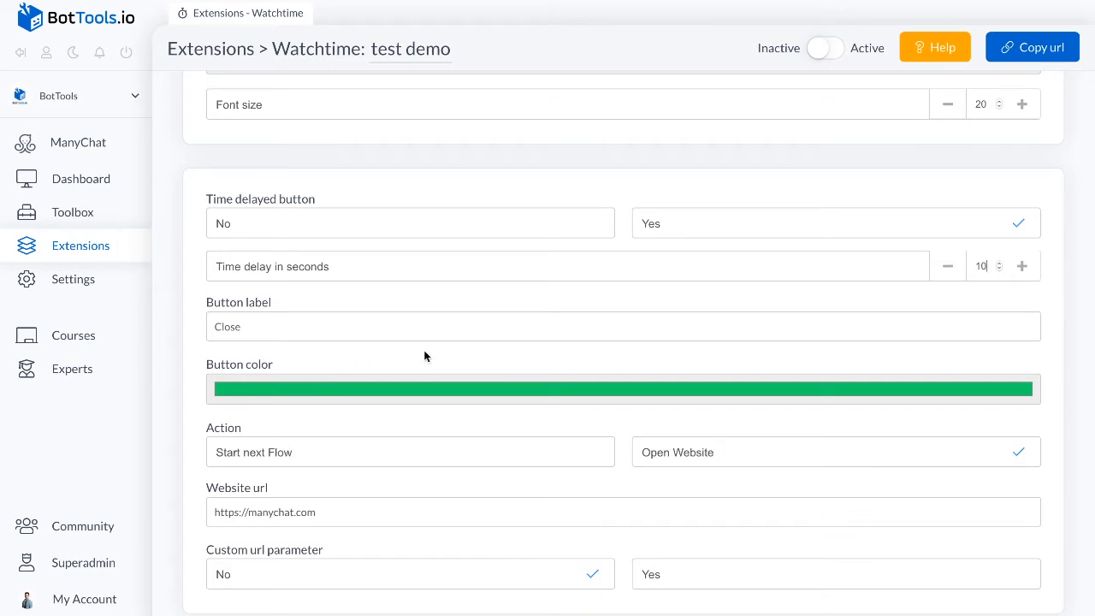
scroll(425, 356, "down", 1)
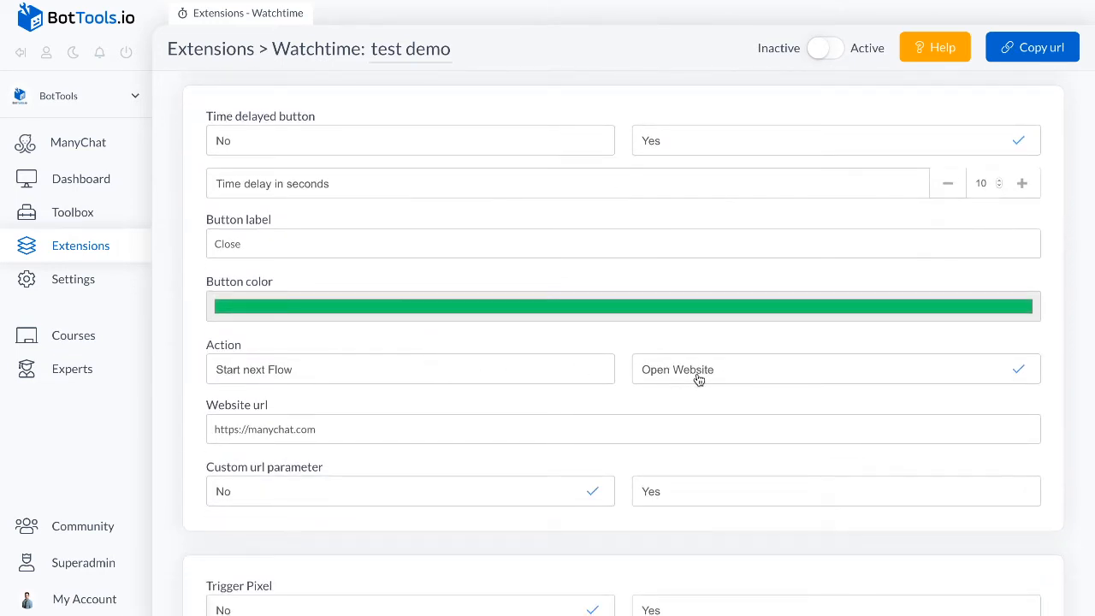
left_click(521, 377)
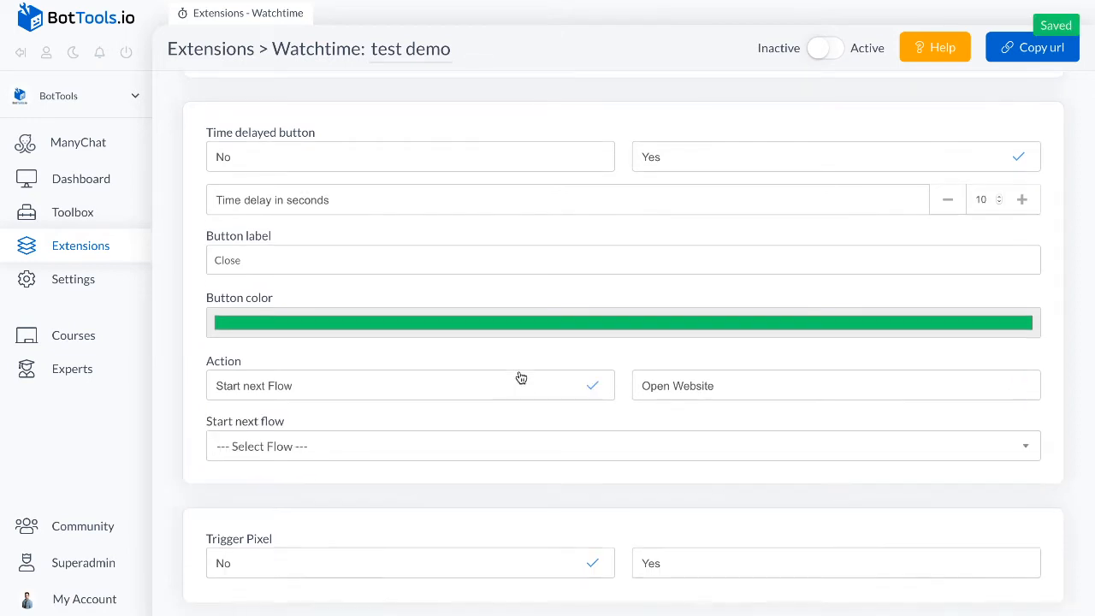
left_click(602, 453)
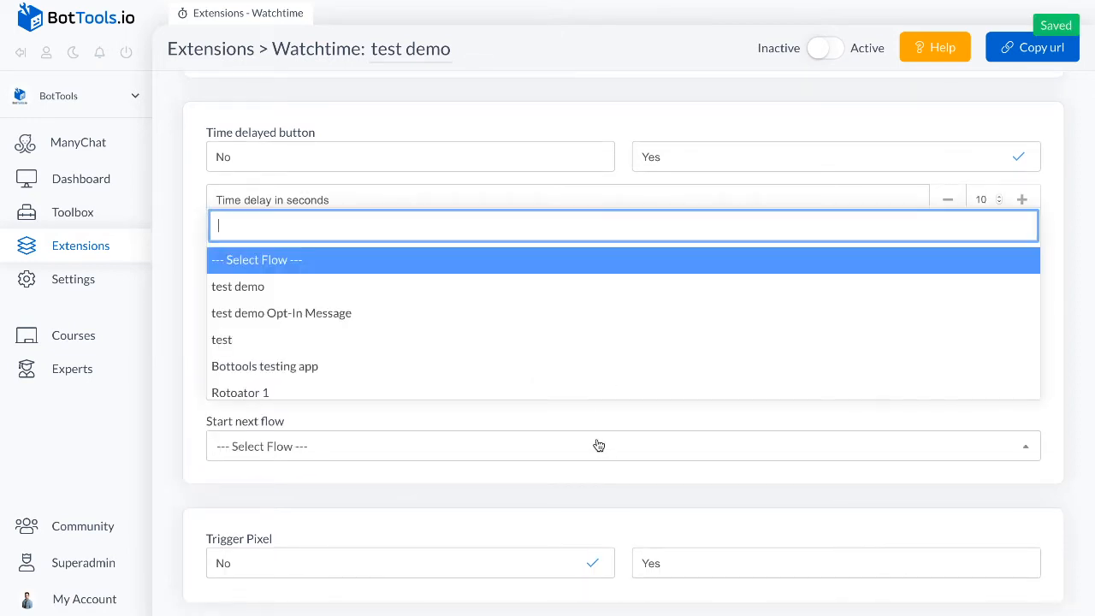
scroll(550, 371, "down", 5)
scroll(551, 369, "up", 4)
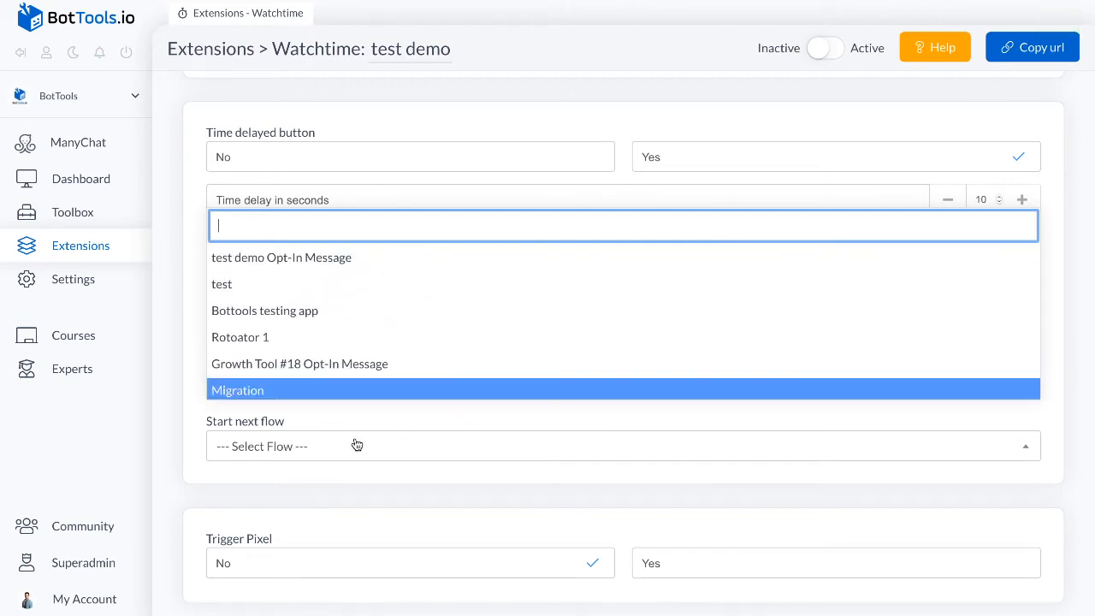
left_click(183, 417)
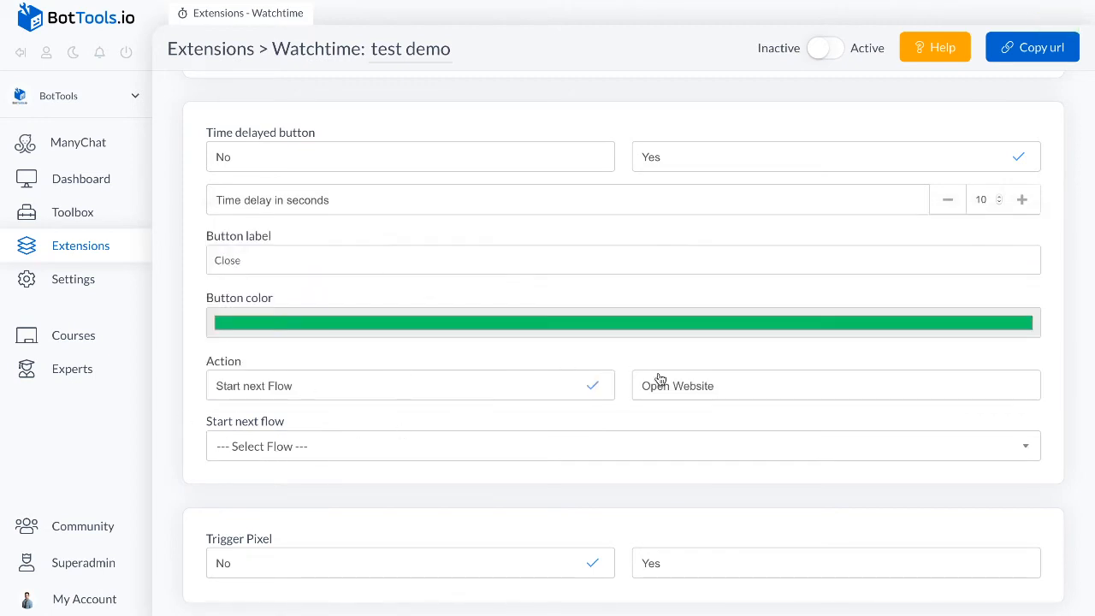
left_click(689, 386)
Step: Enable the button's custom URL parameter, set the parameter to "?=aff" and choose "Choice 1" as its custom field
scroll(620, 419, "down", 1)
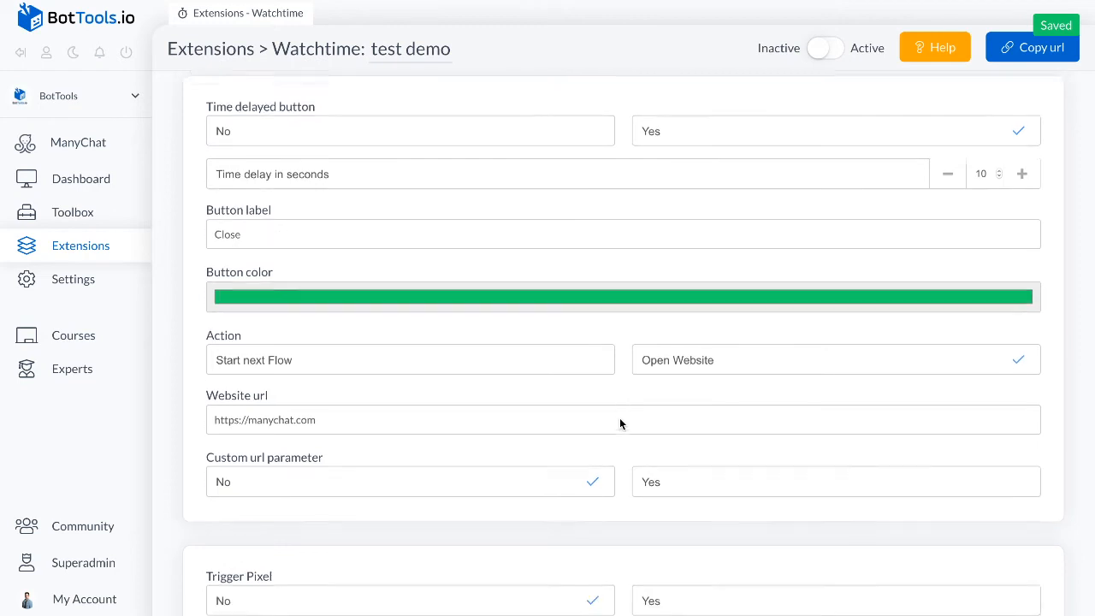
triple_click(520, 406)
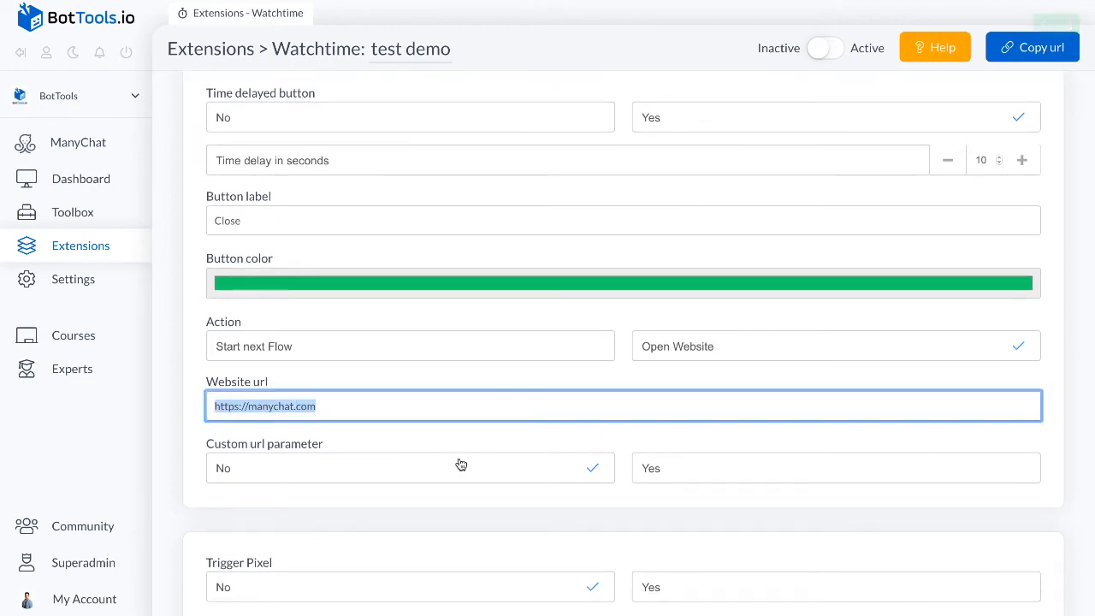
left_click(679, 472)
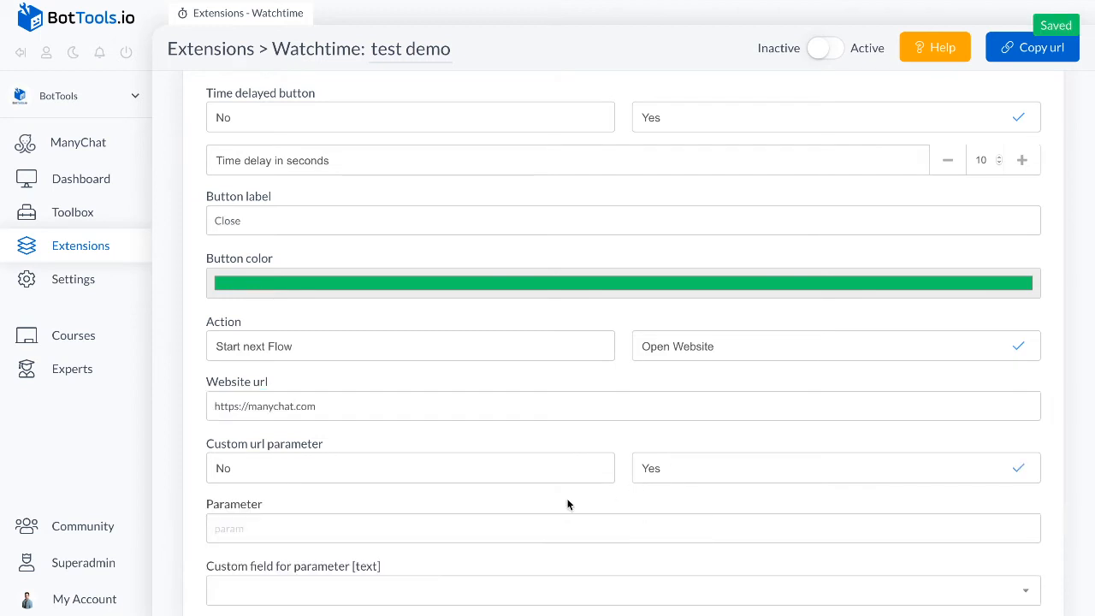
scroll(567, 506, "down", 2)
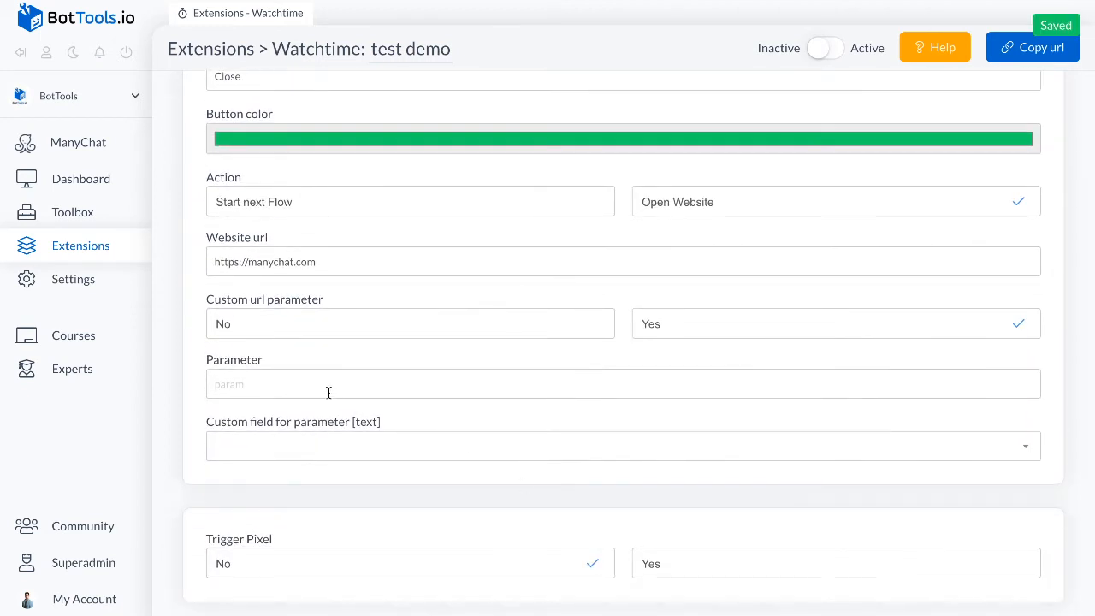
left_click(328, 392)
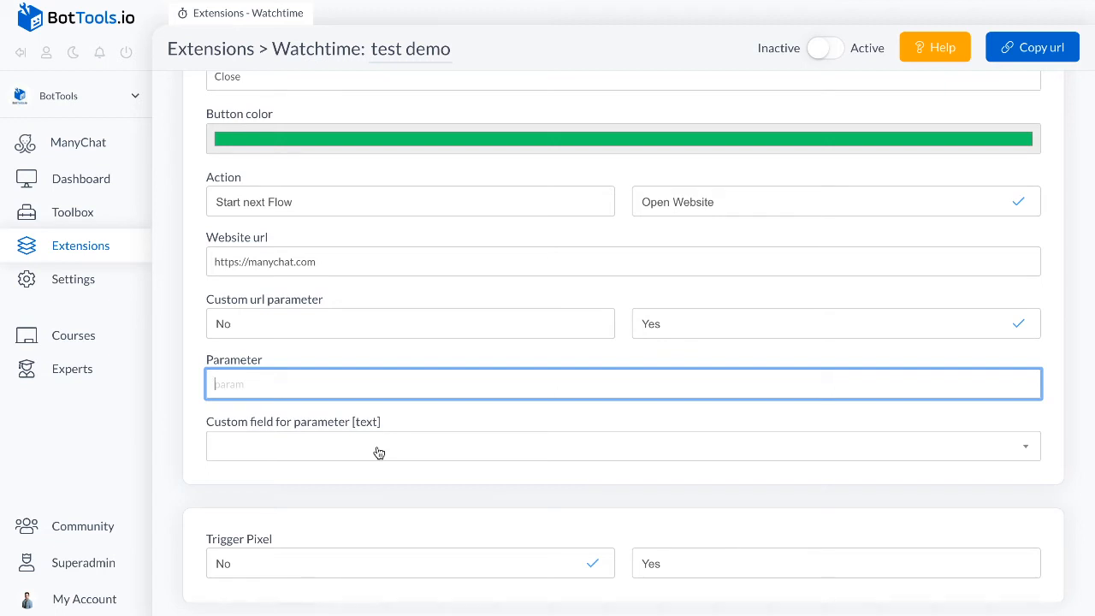
type("?")
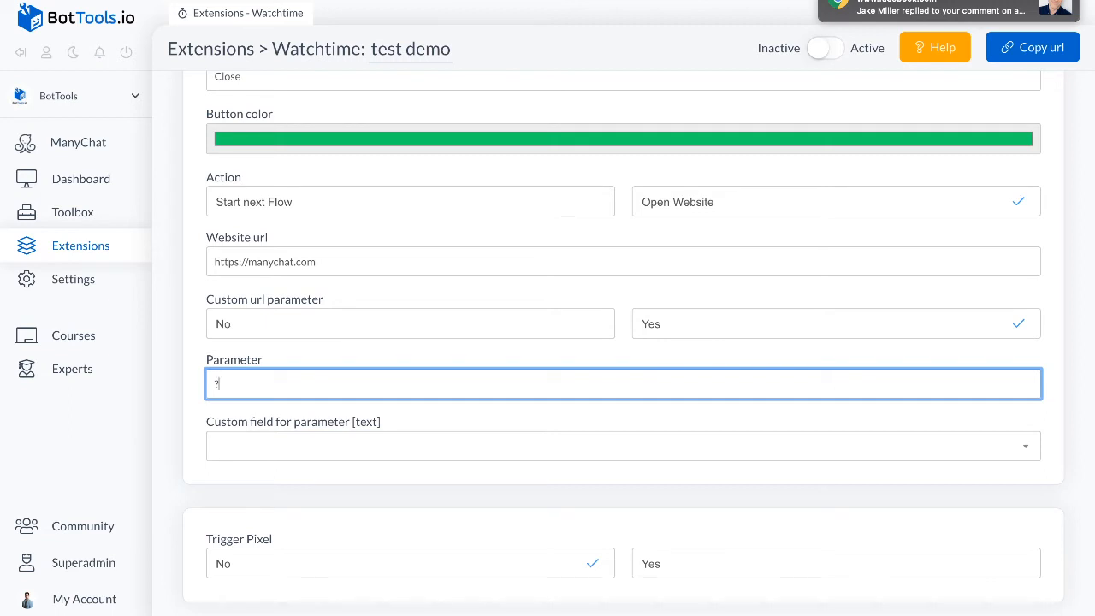
type("=aff")
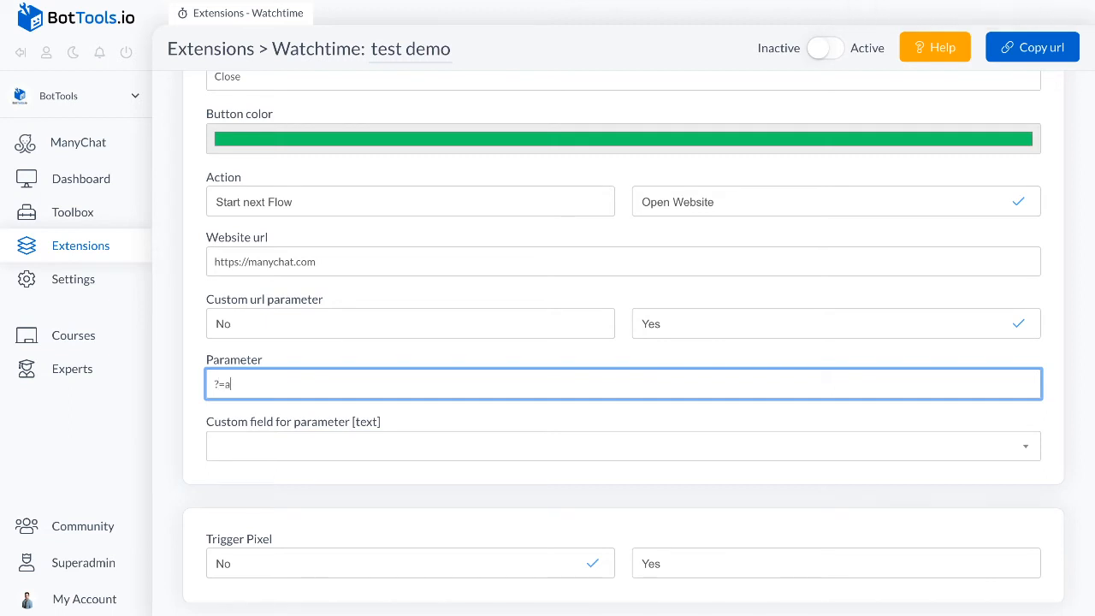
left_click(411, 448)
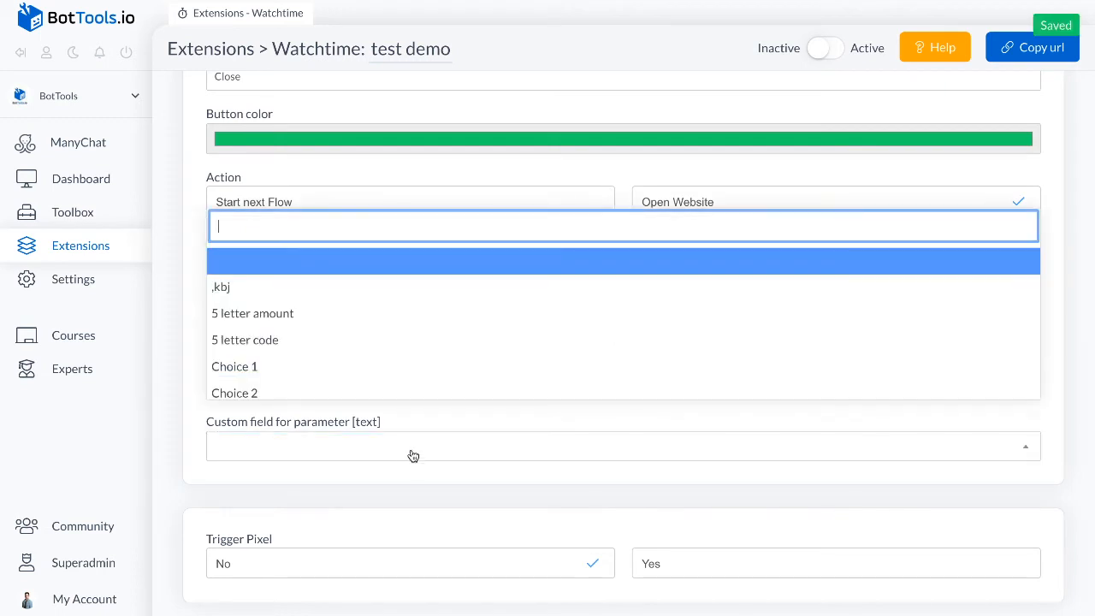
left_click(385, 369)
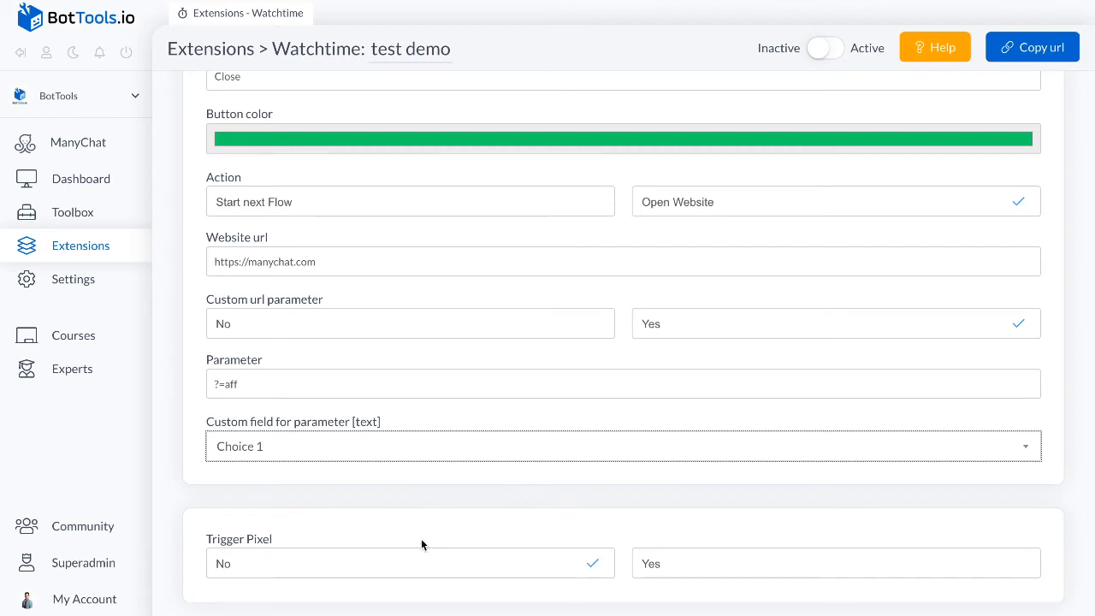
Step: Enable the trigger pixel and place the cursor in its empty pixel code field
left_click(671, 566)
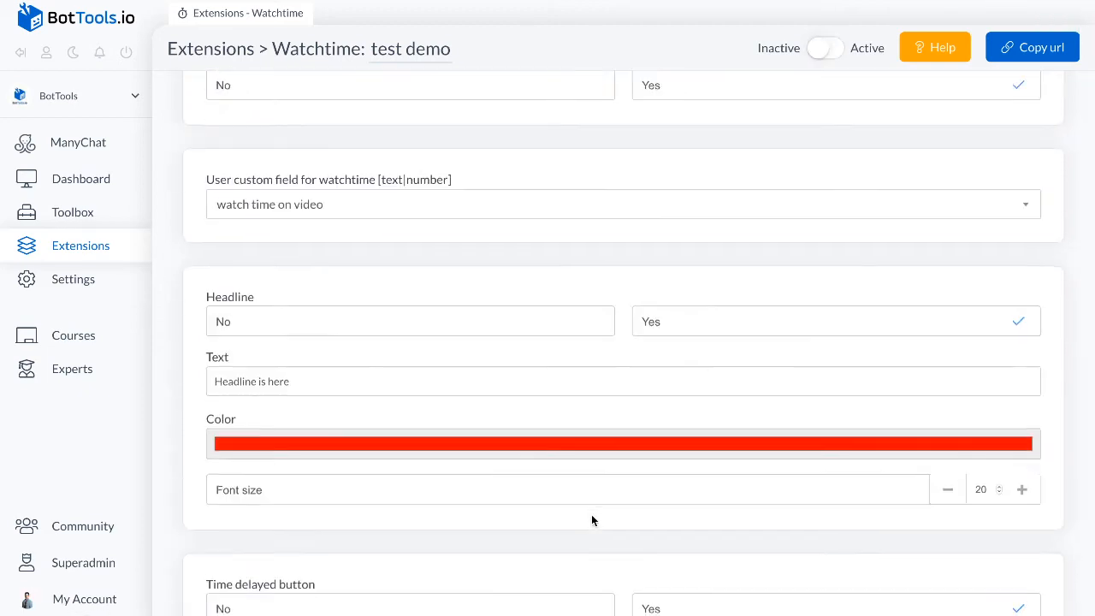
scroll(591, 520, "down", 5)
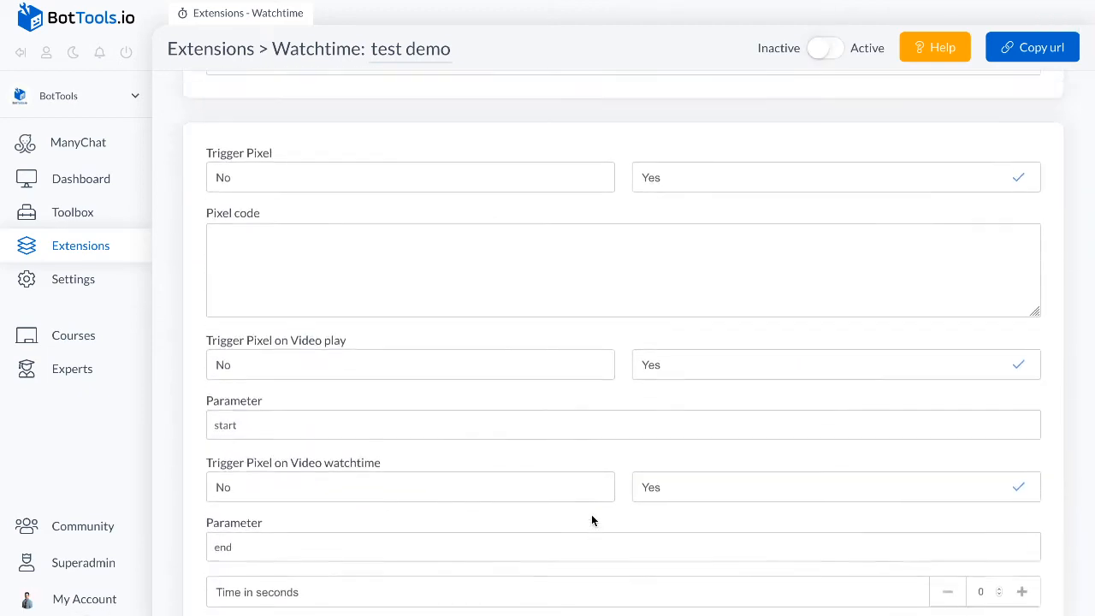
left_click(401, 252)
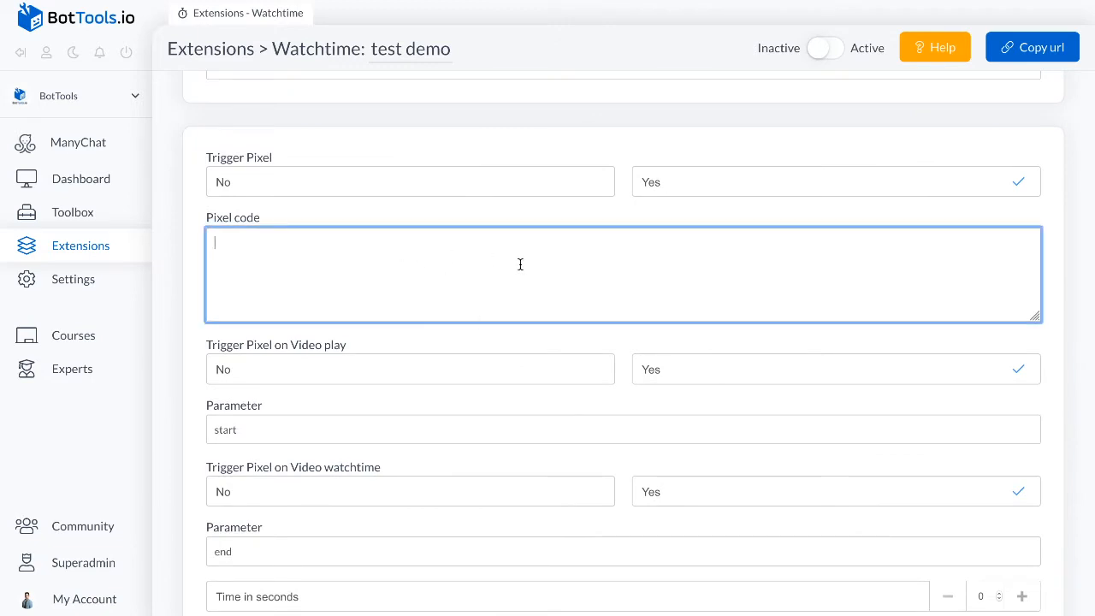
scroll(437, 343, "down", 1)
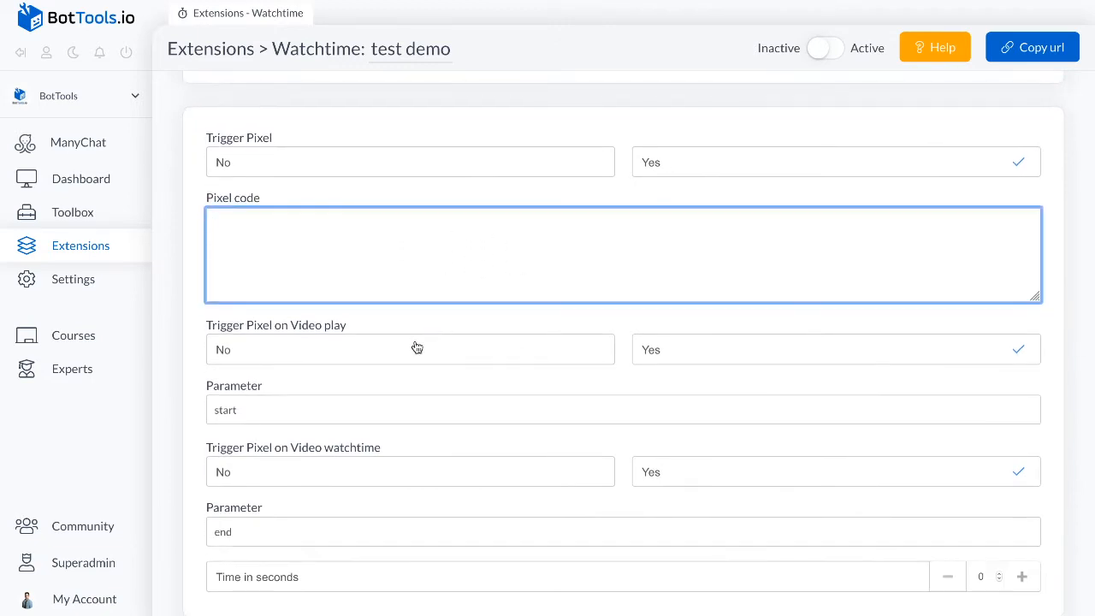
Step: Turn the pixel trigger on video play off and back on, and select its parameter field
left_click(501, 359)
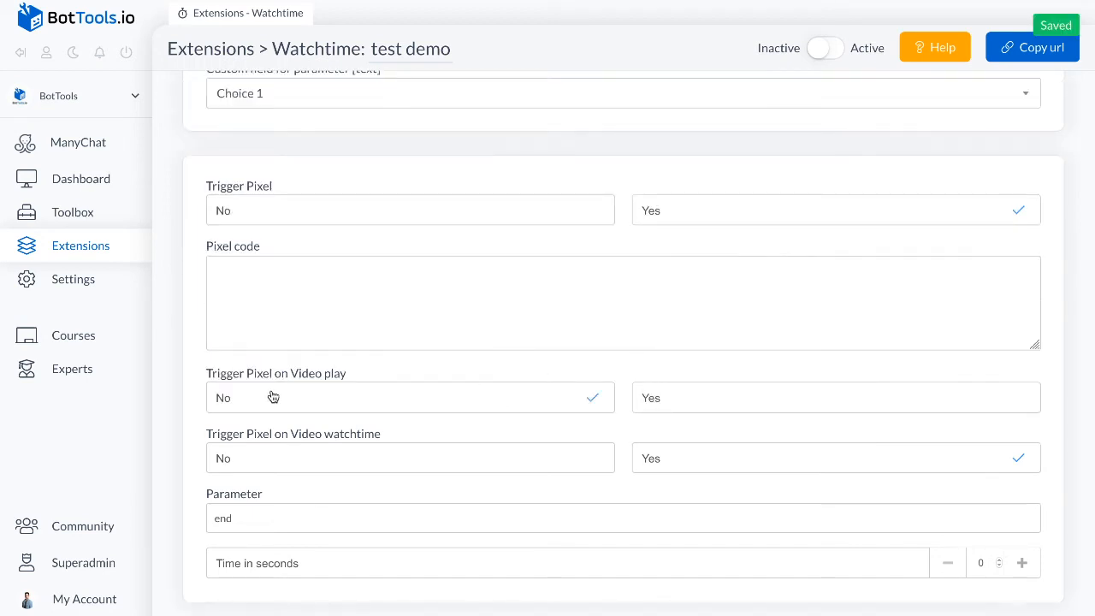
left_click(714, 394)
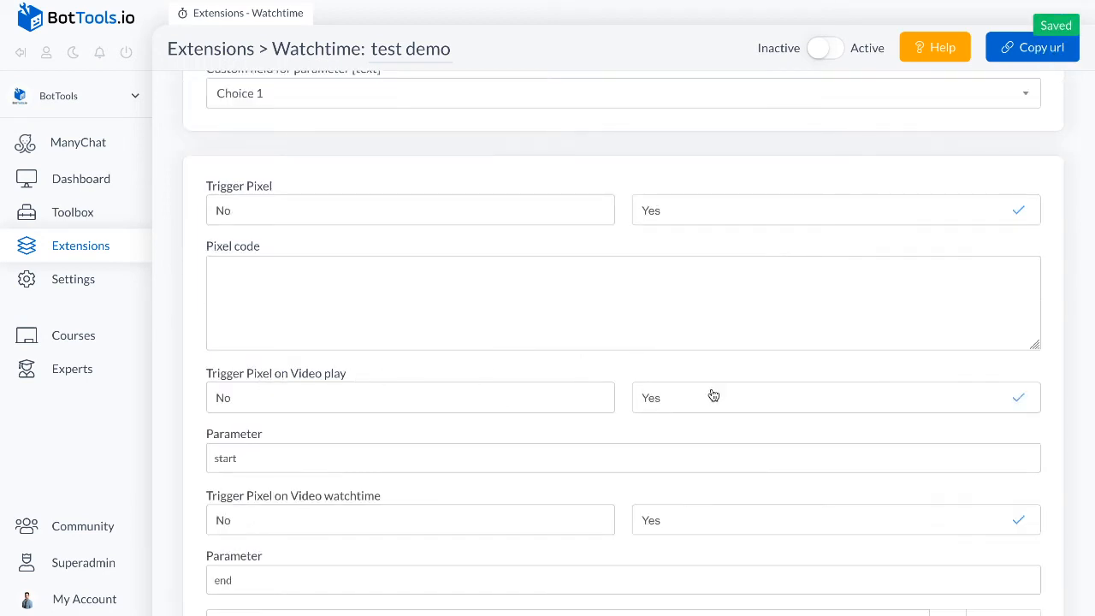
scroll(591, 422, "down", 1)
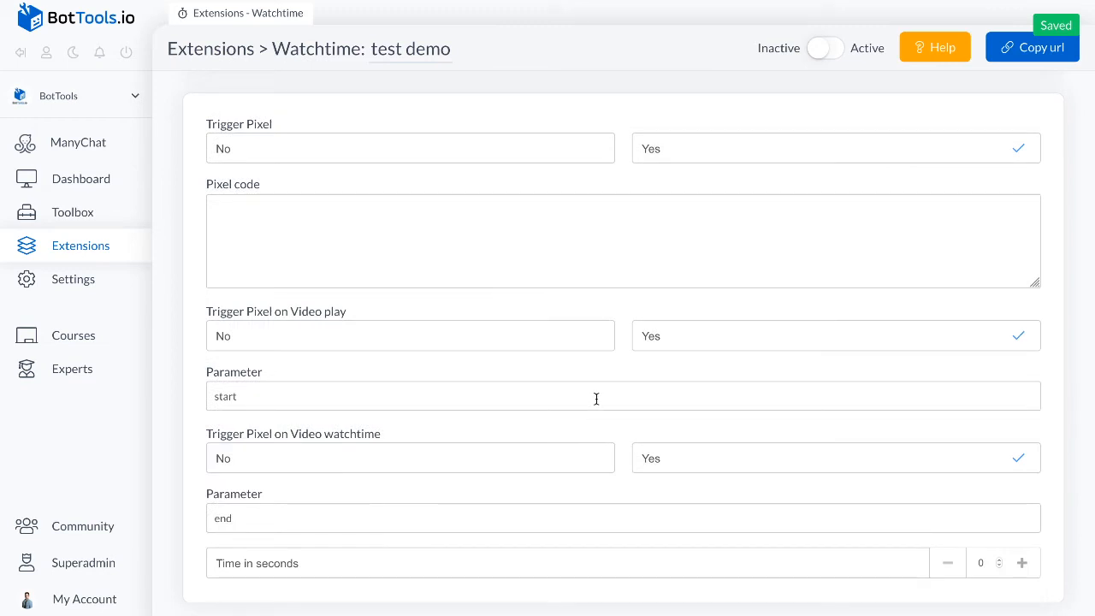
left_click(596, 398)
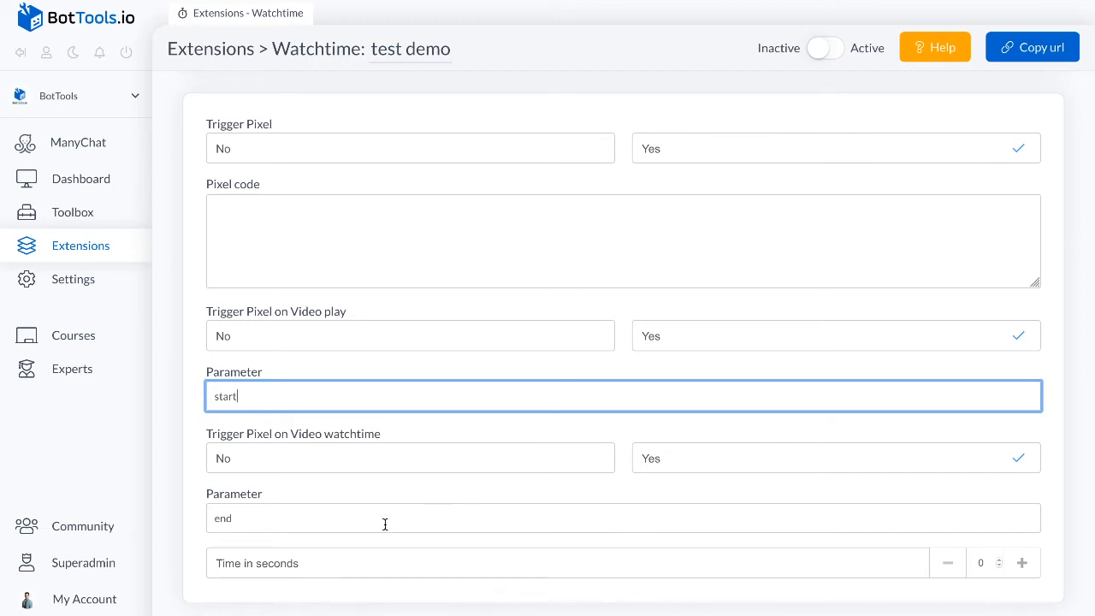
Step: Set the time for triggering the pixel on video watchtime to 30 seconds
left_click(1029, 570)
left_click(1029, 570)
left_click(1030, 570)
left_click(1029, 570)
left_click(1029, 570)
left_click(1029, 570)
left_click(1030, 570)
left_click(1030, 570)
left_click(1030, 570)
left_click(1030, 569)
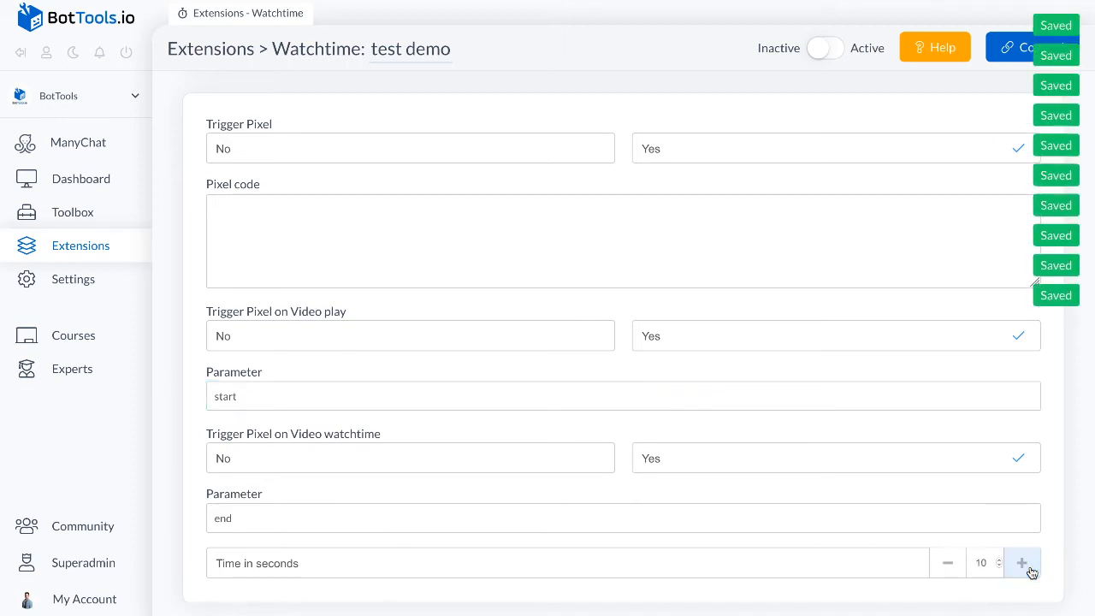
left_click(1029, 570)
left_click(1029, 570)
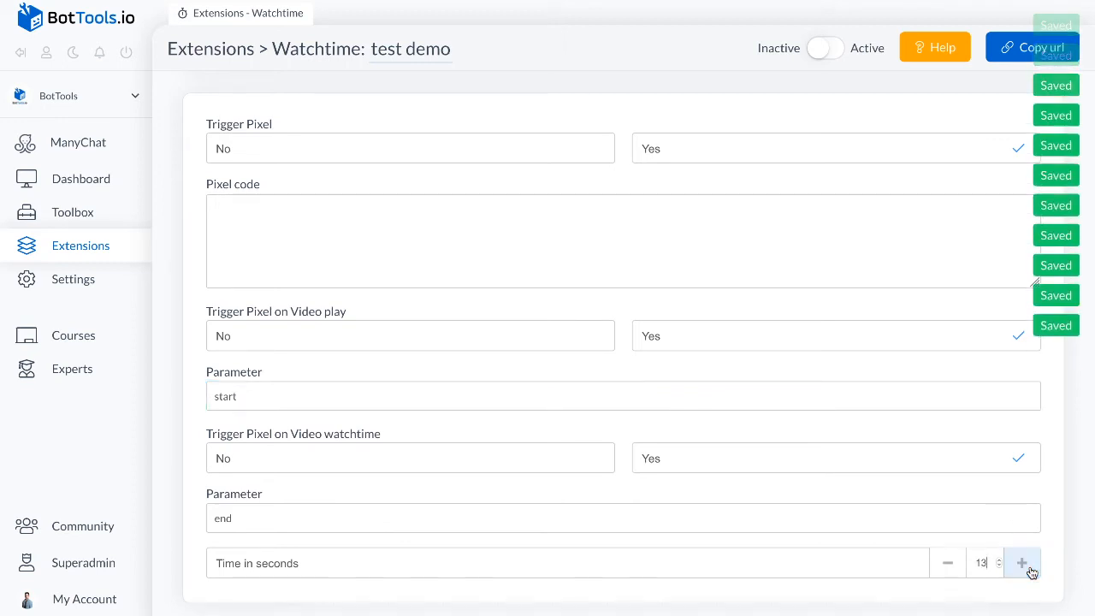
left_click(1030, 570)
left_click(1030, 570)
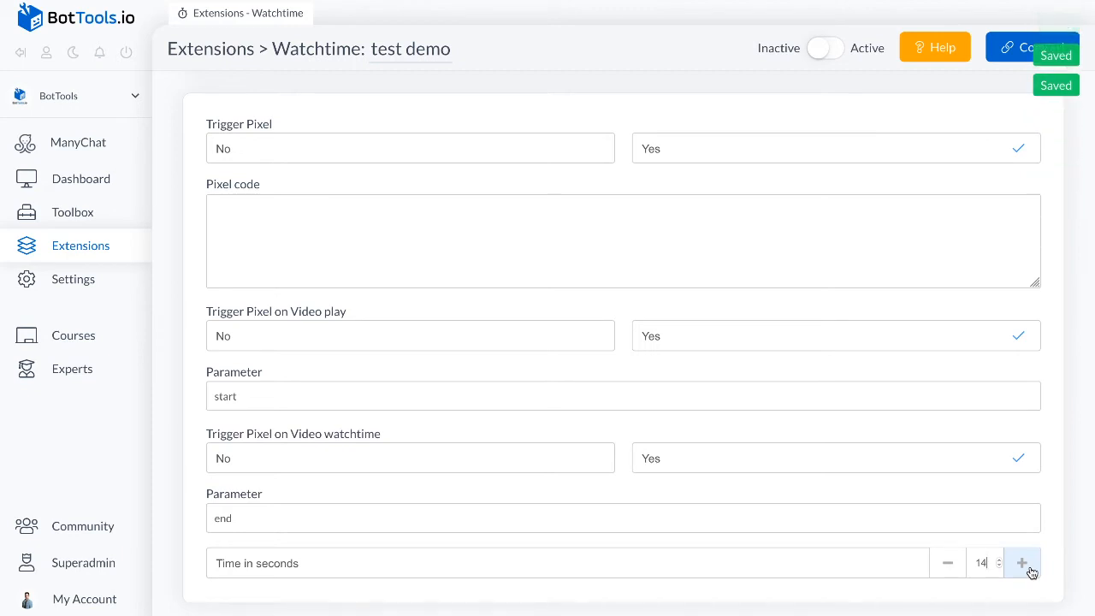
left_click(1030, 570)
left_click(1030, 570)
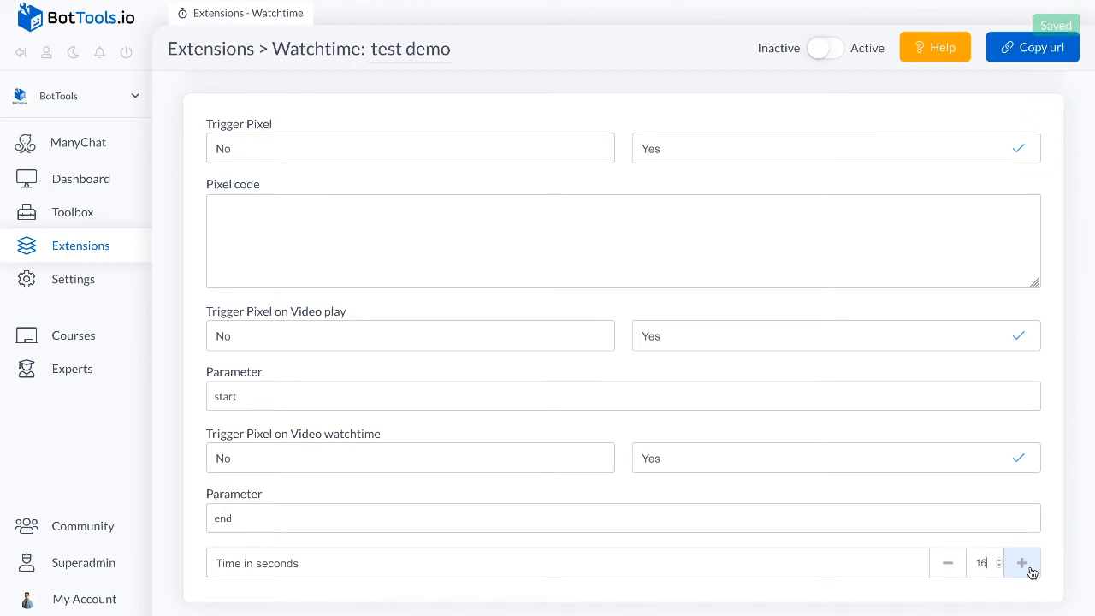
left_click(1030, 570)
left_click(1031, 570)
left_click(1031, 570)
left_click(1030, 569)
left_click(1030, 570)
left_click(1030, 570)
left_click(1031, 570)
left_click(1030, 570)
left_click(1030, 570)
left_click(1030, 570)
left_click(1030, 570)
left_click(1031, 570)
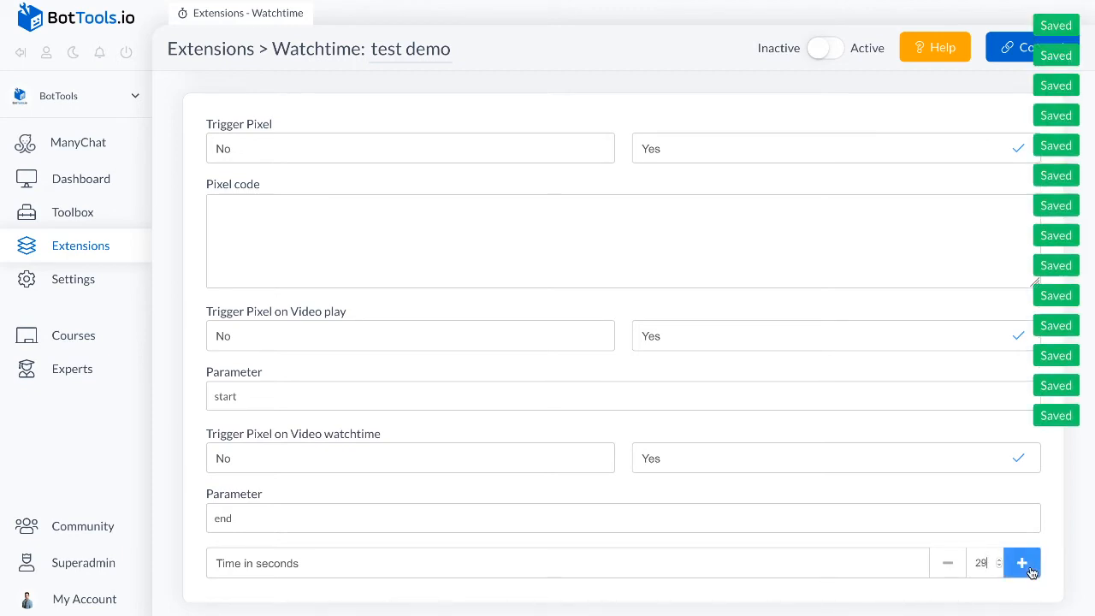
left_click(1030, 570)
left_click(1031, 570)
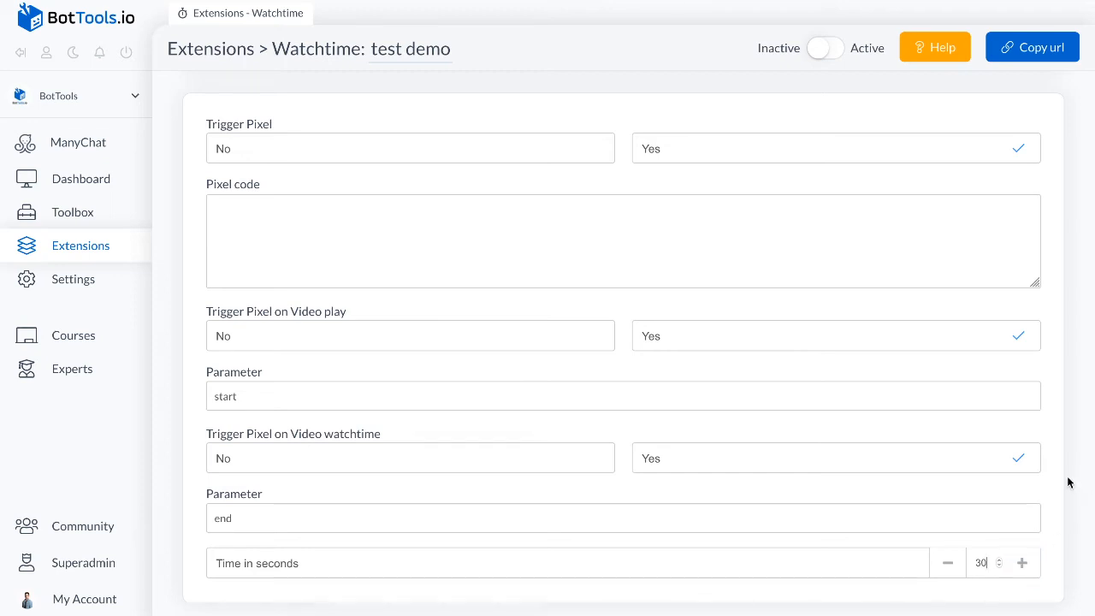
Step: Turn off the trigger pixel and the time delayed button's custom URL parameter
scroll(1069, 484, "up", 3)
scroll(1068, 483, "up", 4)
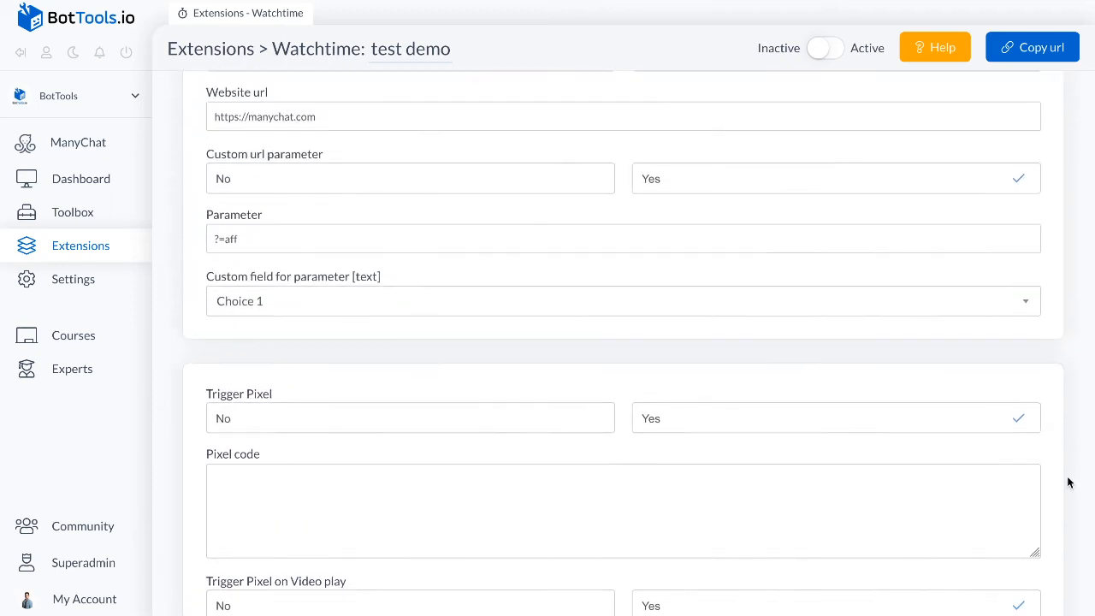
scroll(1068, 484, "up", 4)
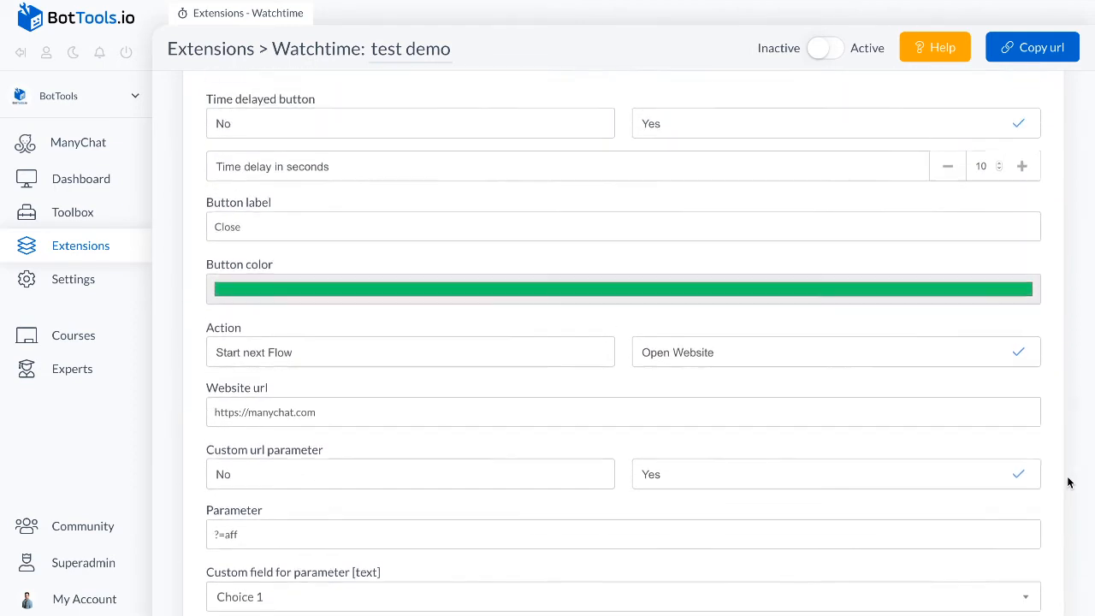
scroll(1068, 483, "up", 4)
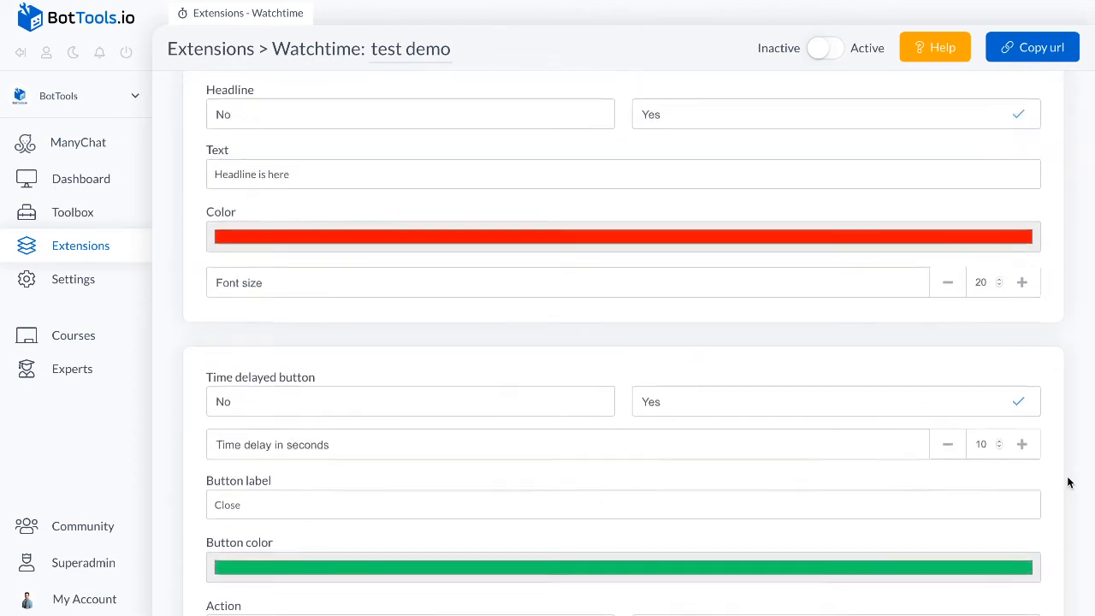
scroll(1067, 483, "up", 2)
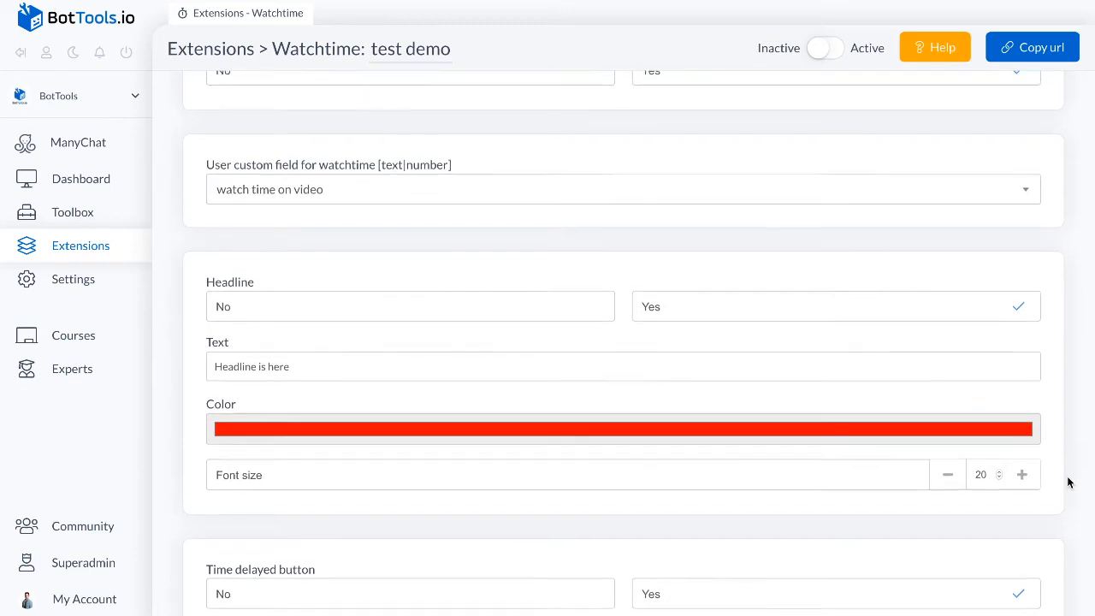
scroll(1068, 484, "down", 15)
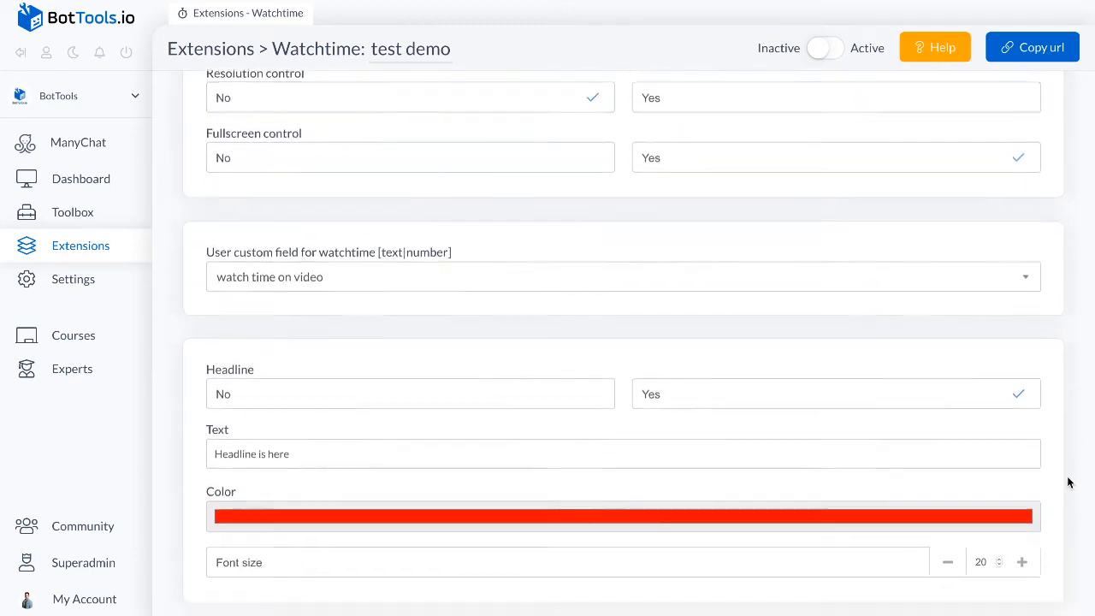
scroll(1068, 484, "down", 3)
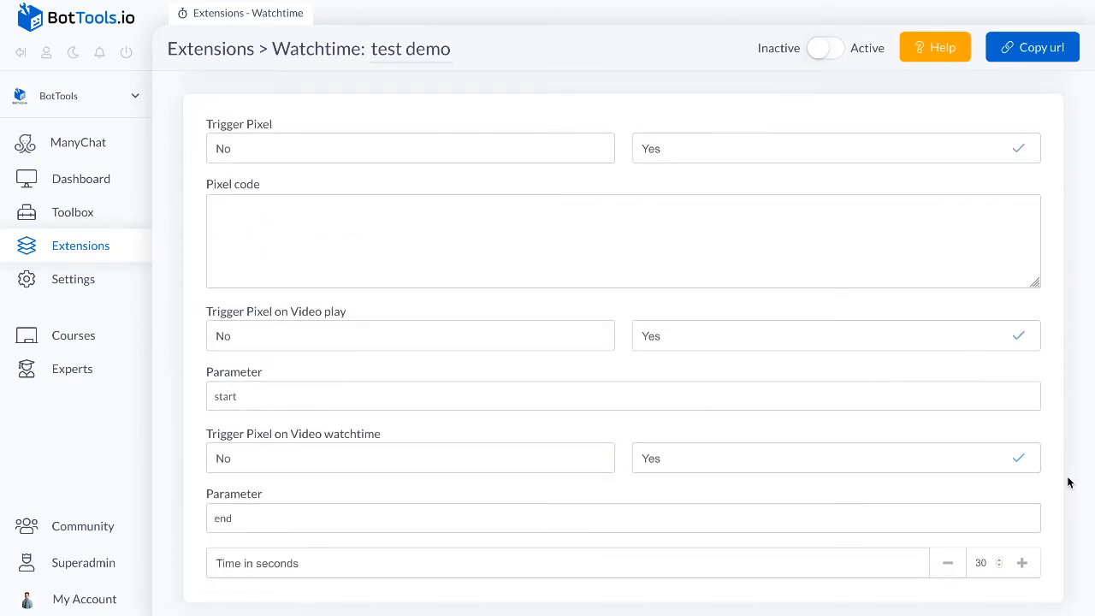
left_click(423, 169)
scroll(420, 168, "up", 6)
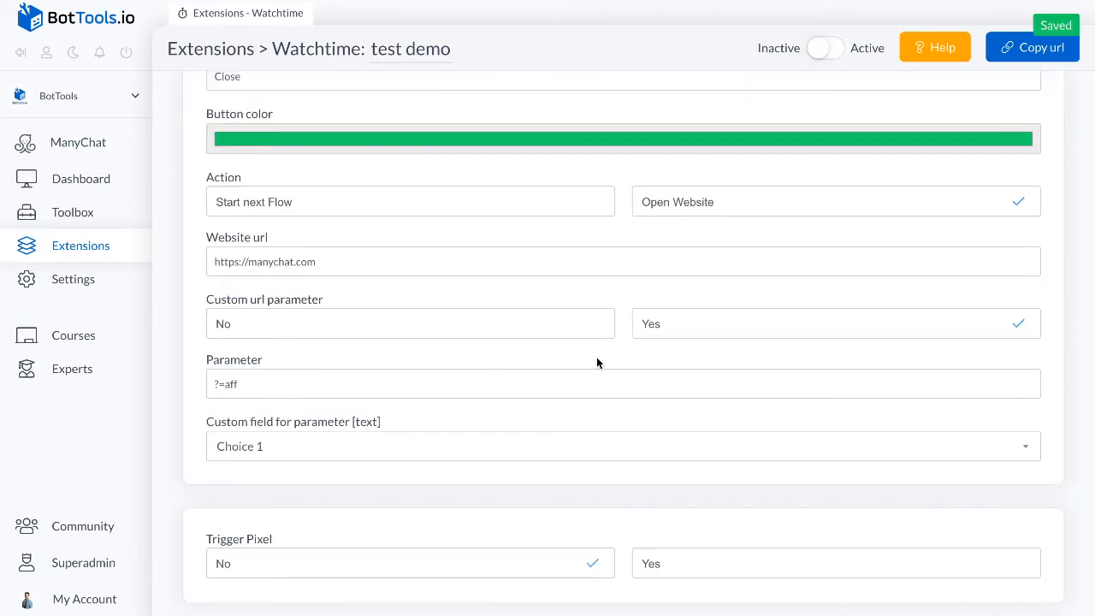
left_click(449, 329)
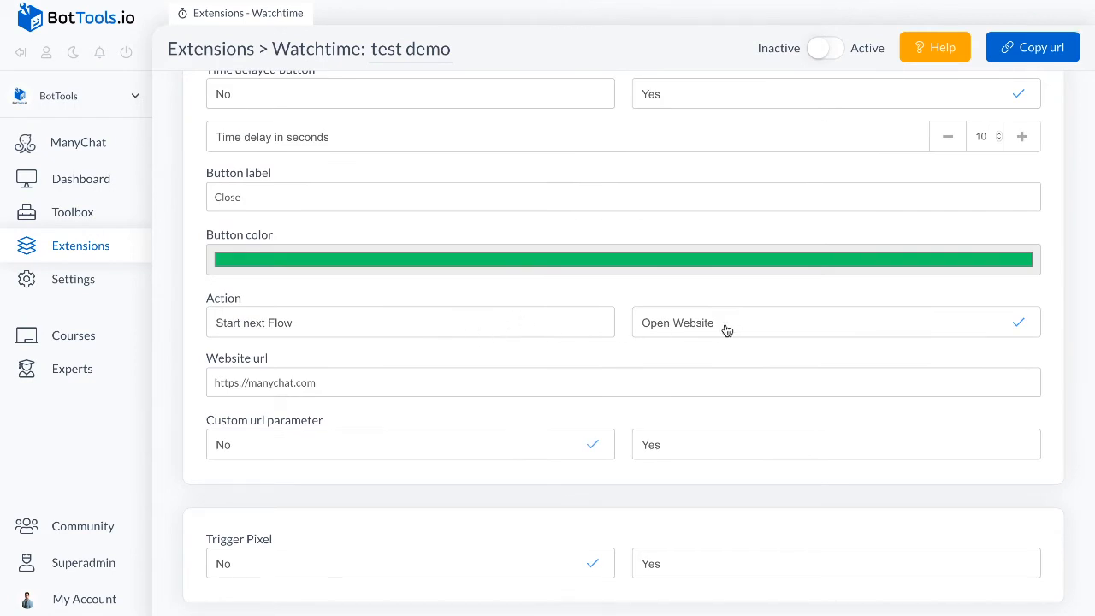
Step: Set the Watchtime extension to active and copy its URL
scroll(493, 358, "up", 3)
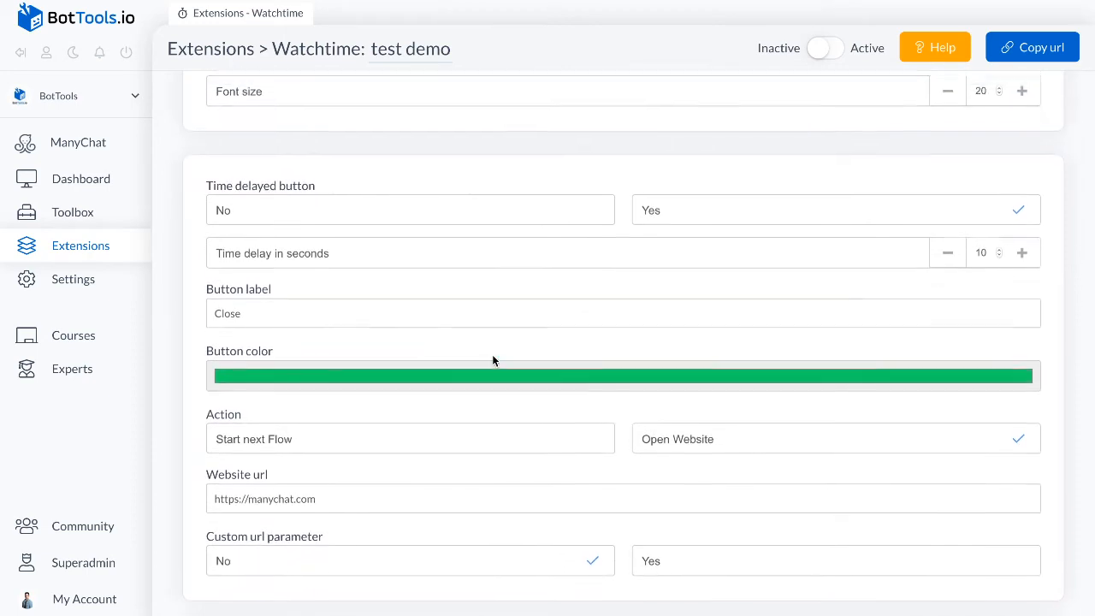
scroll(605, 296, "up", 9)
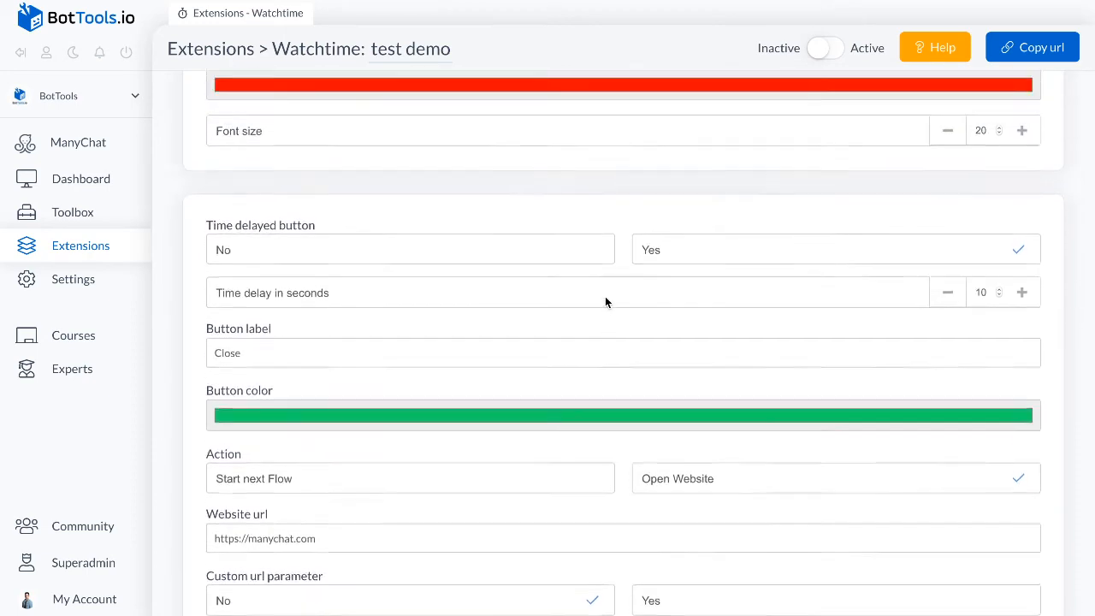
scroll(605, 296, "up", 12)
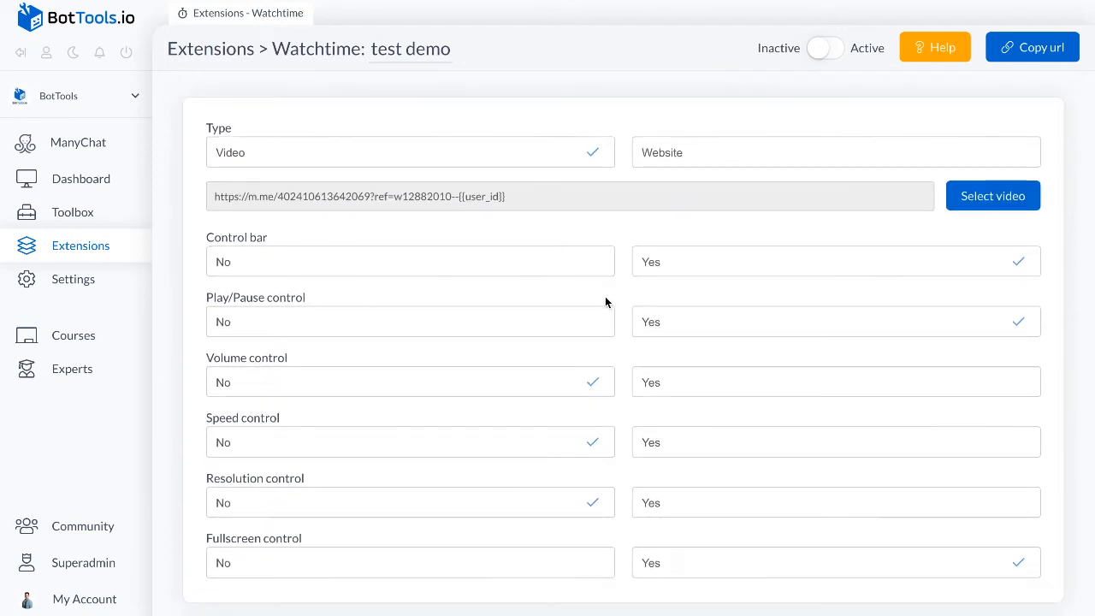
left_click(818, 48)
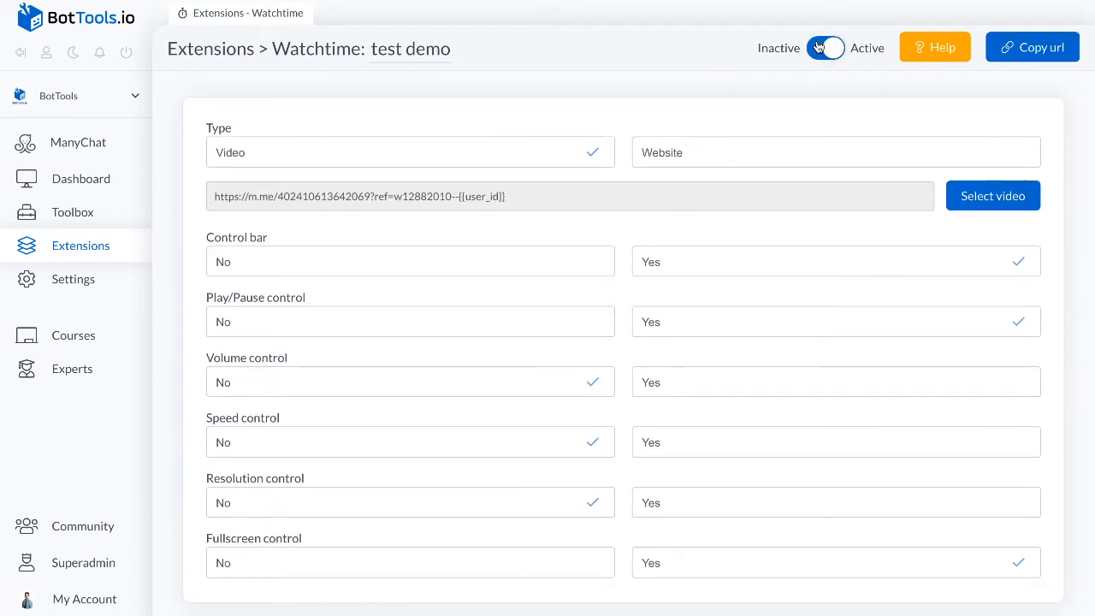
left_click(1051, 51)
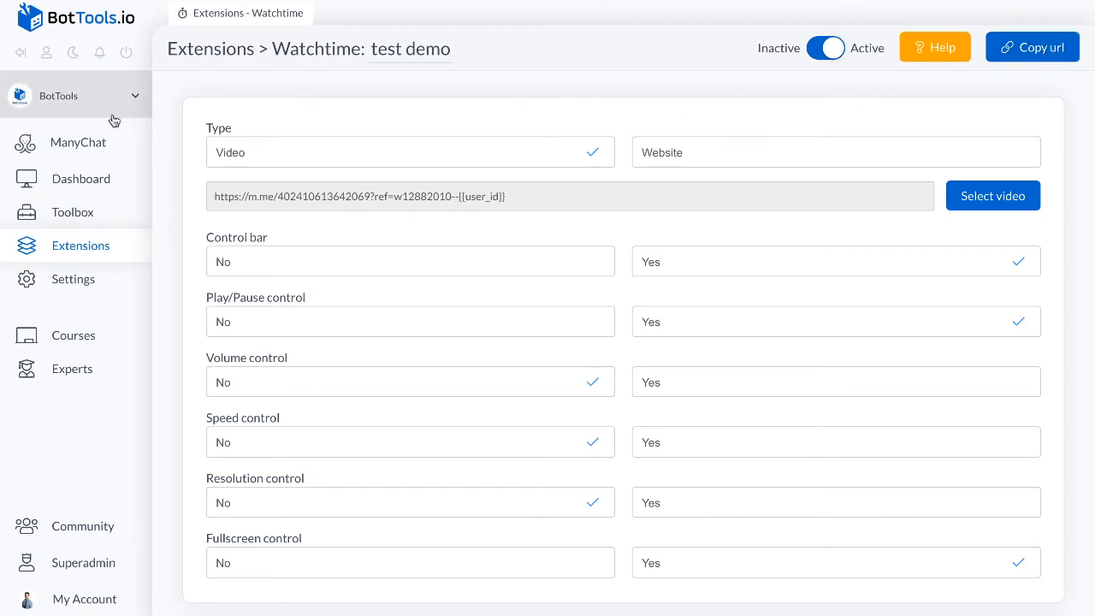
Step: Create a new ManyChat automation flow named "watchtime tracking test"
mouse_move(97, 142)
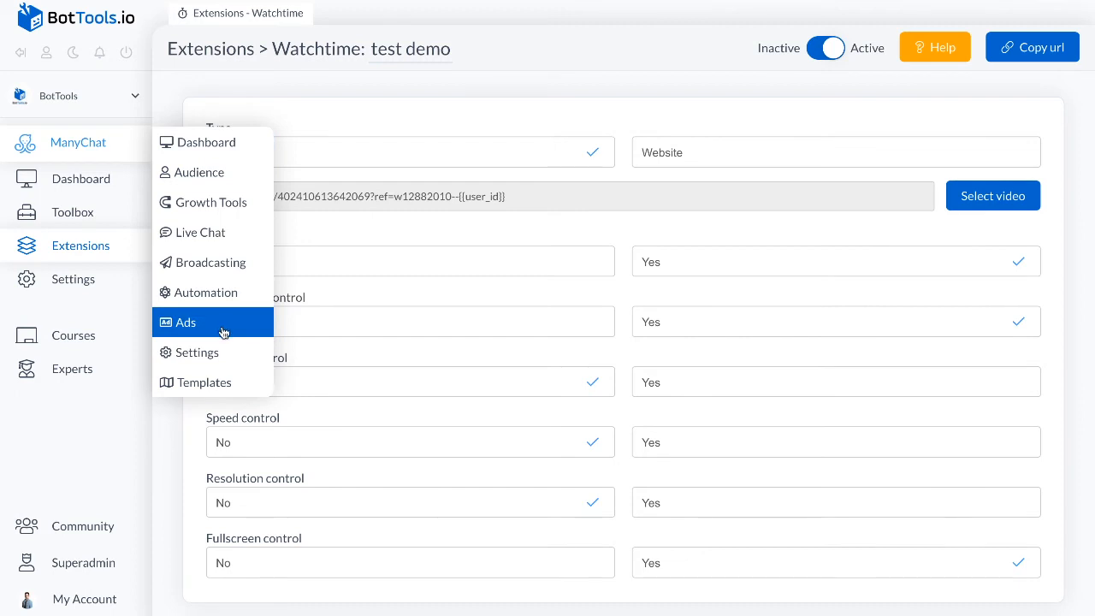
mouse_move(219, 307)
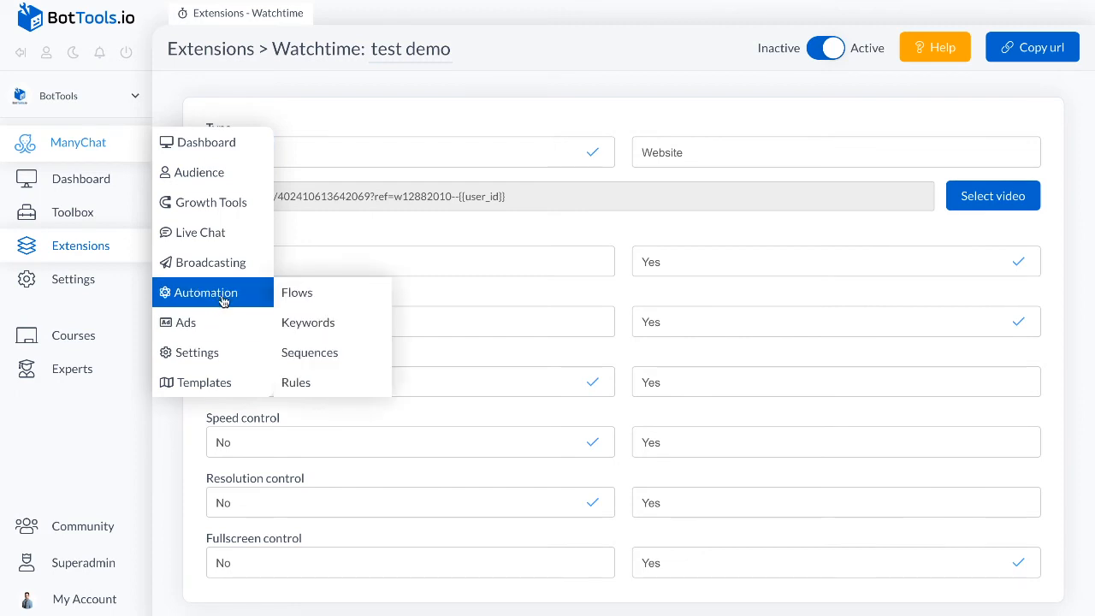
left_click(305, 294)
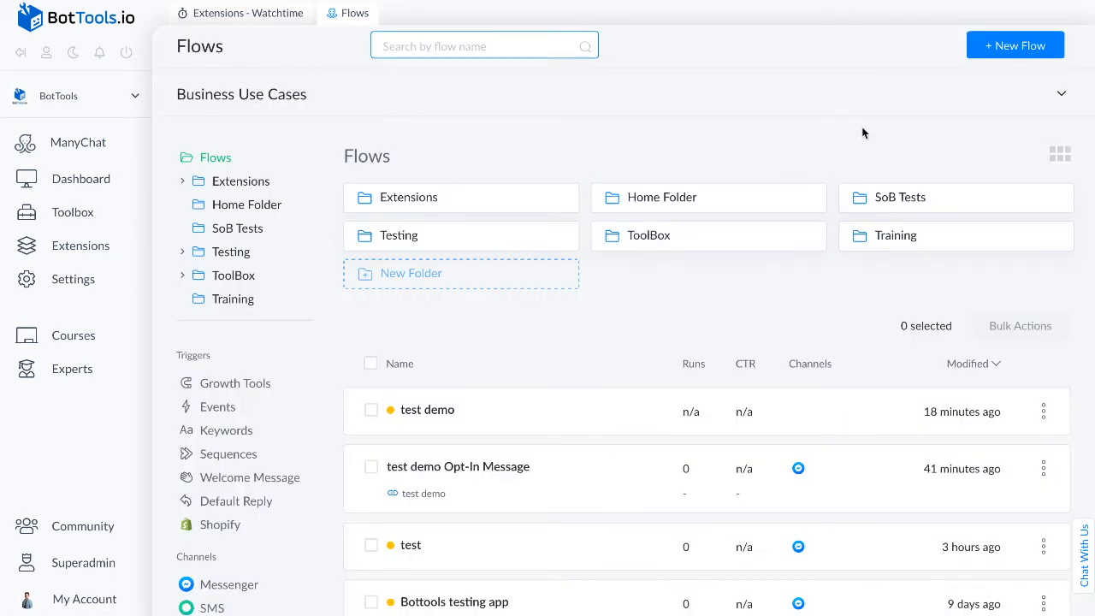
left_click(999, 46)
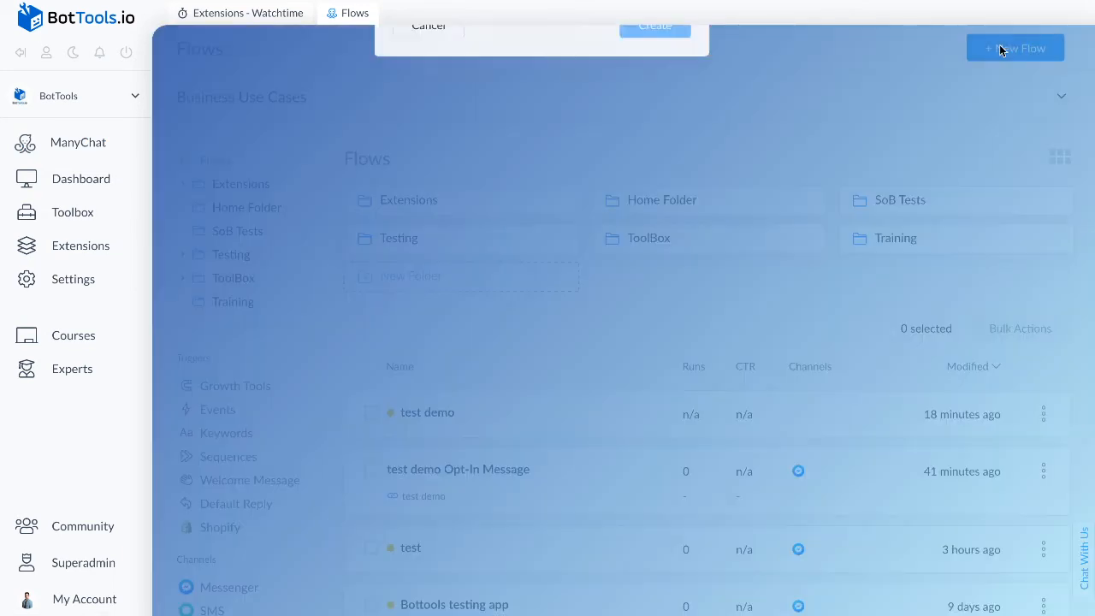
type("wat")
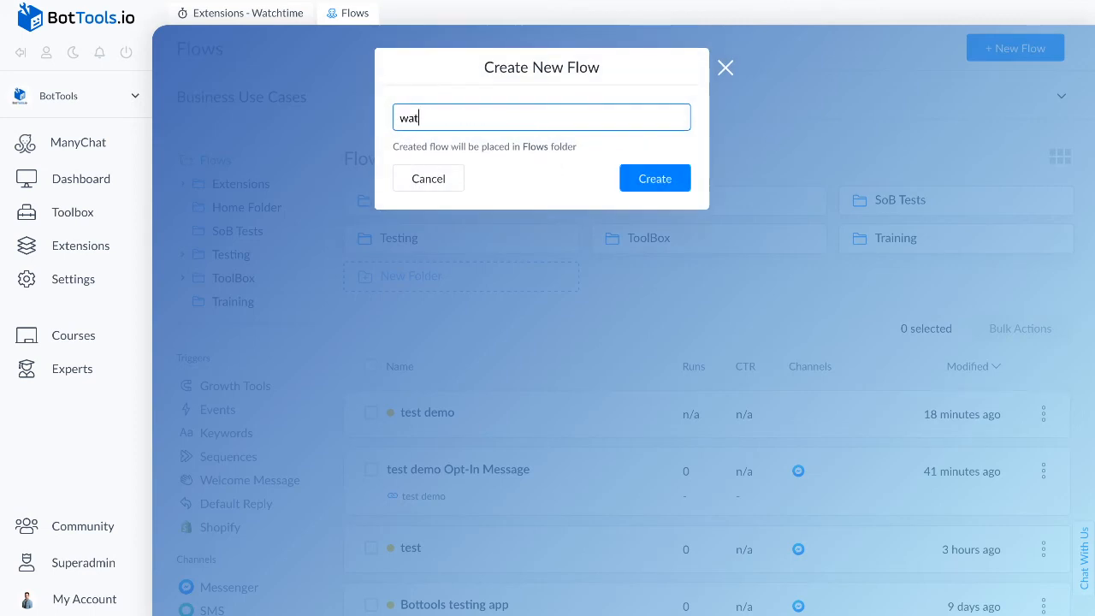
type("chtime tracjh")
key("BackSpace")
type("king test")
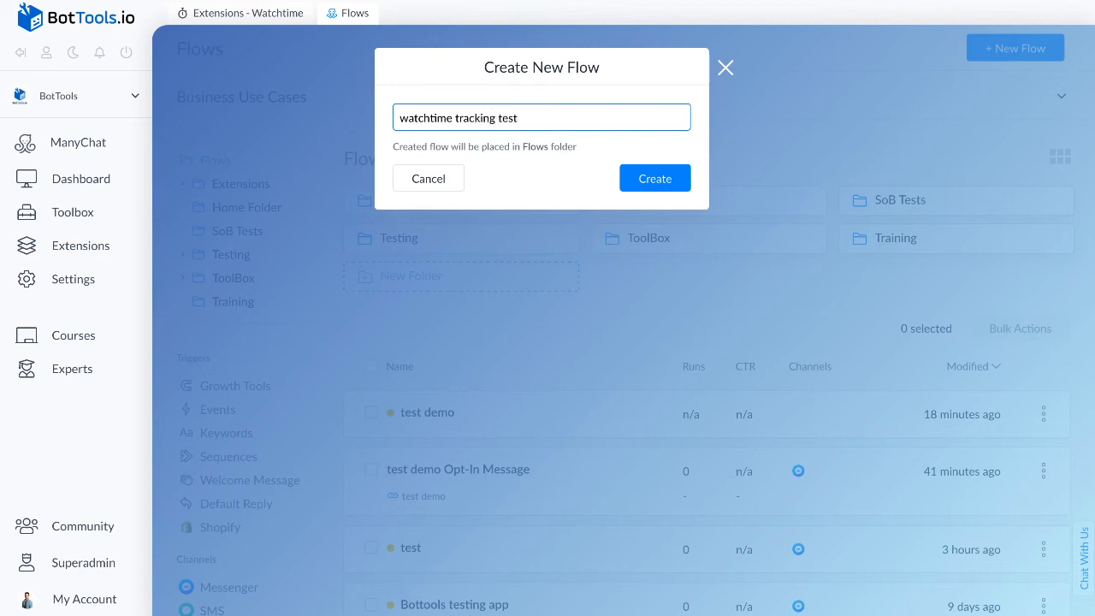
left_click(641, 181)
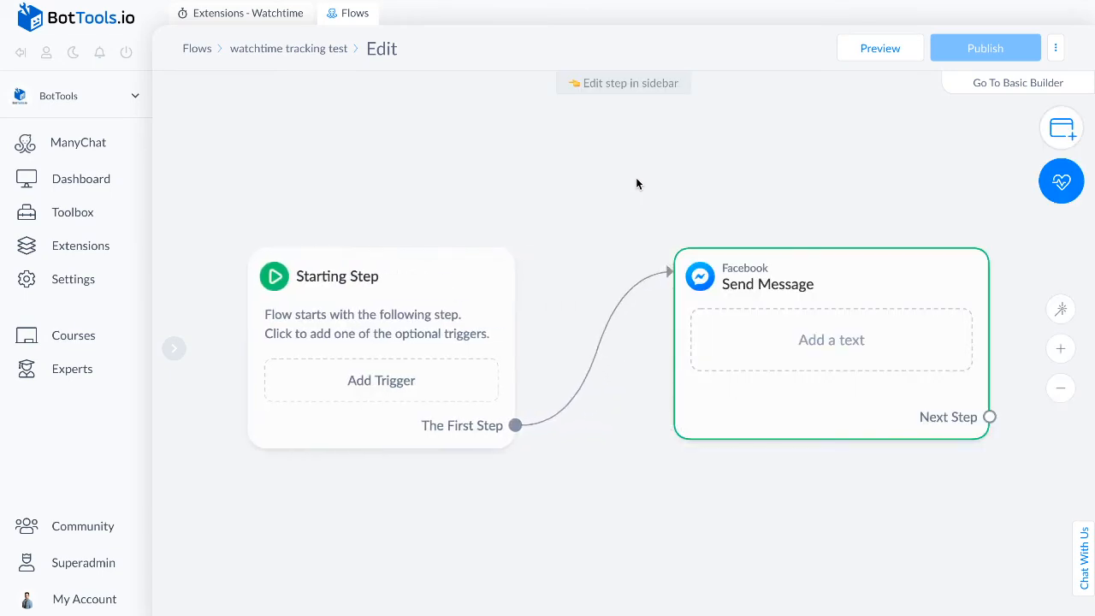
Step: Enter "here is the video" as the text of the flow's Send Message step
left_click(751, 343)
left_click(286, 251)
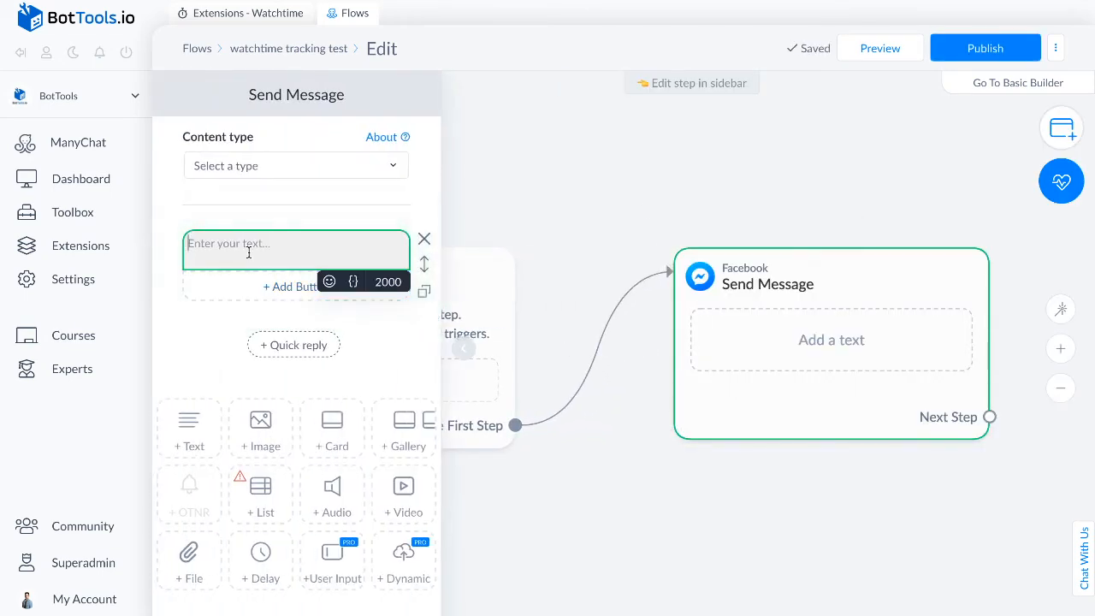
type("here is the video")
Step: Add a button to the message that opens the copied api2.bottools.io Watchtime URL as a website
left_click(245, 284)
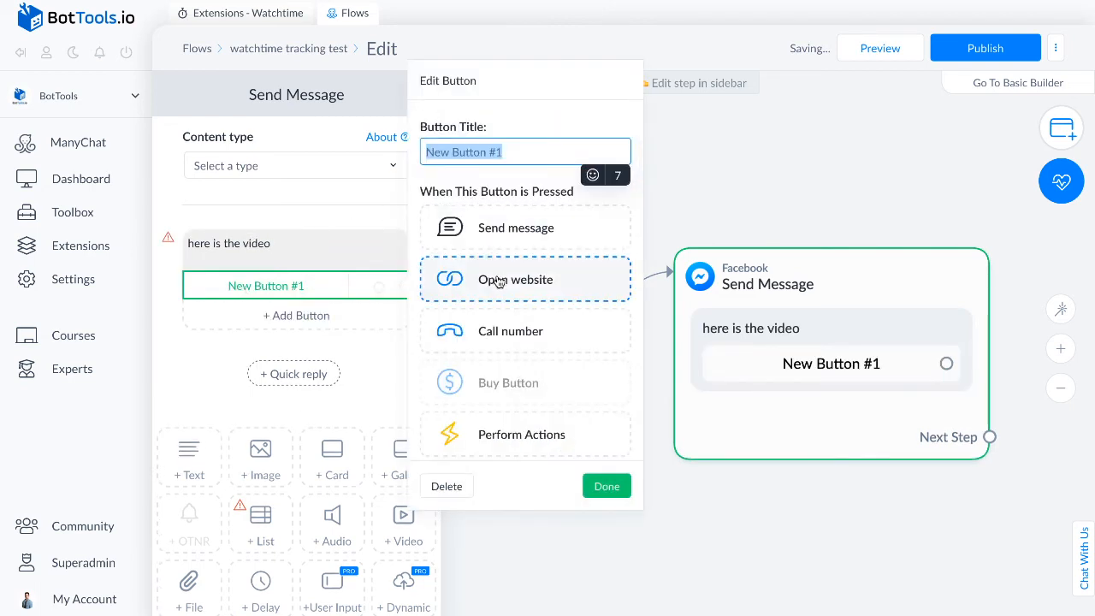
left_click(498, 276)
left_click(497, 317)
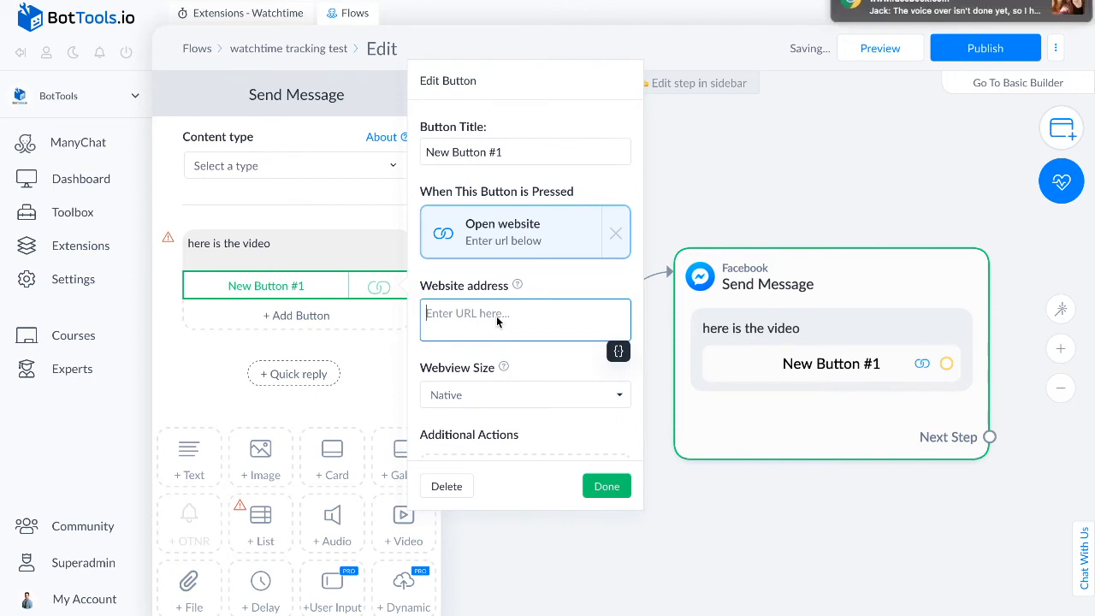
type("https://api2.bottools.io/?k=amVo&id=User Id")
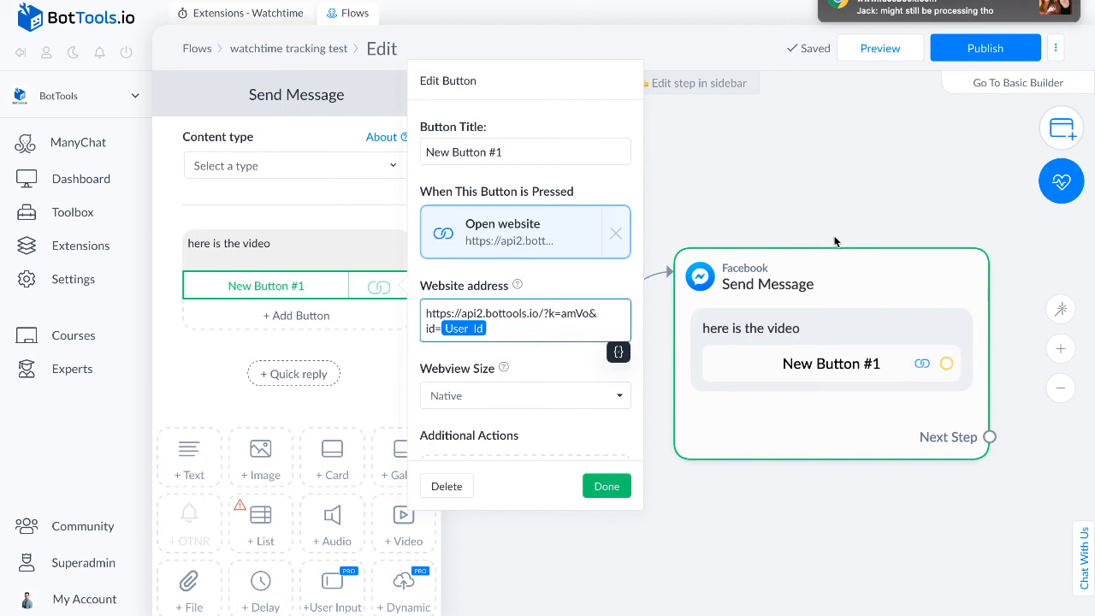
left_click(865, 227)
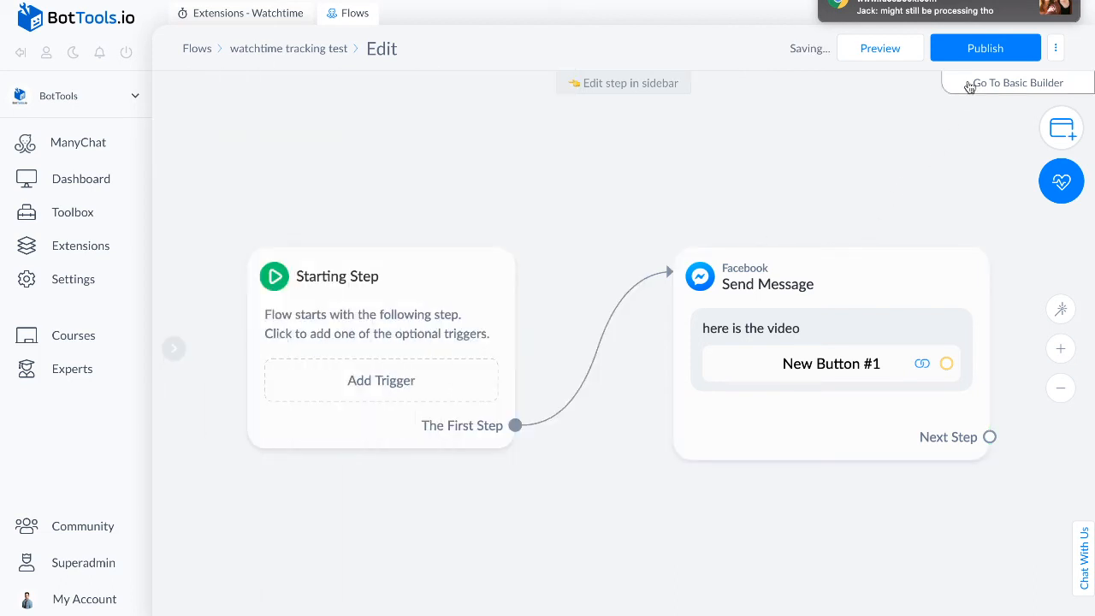
Step: Publish the flow, send a preview of it and open the received message in Messenger
left_click(989, 53)
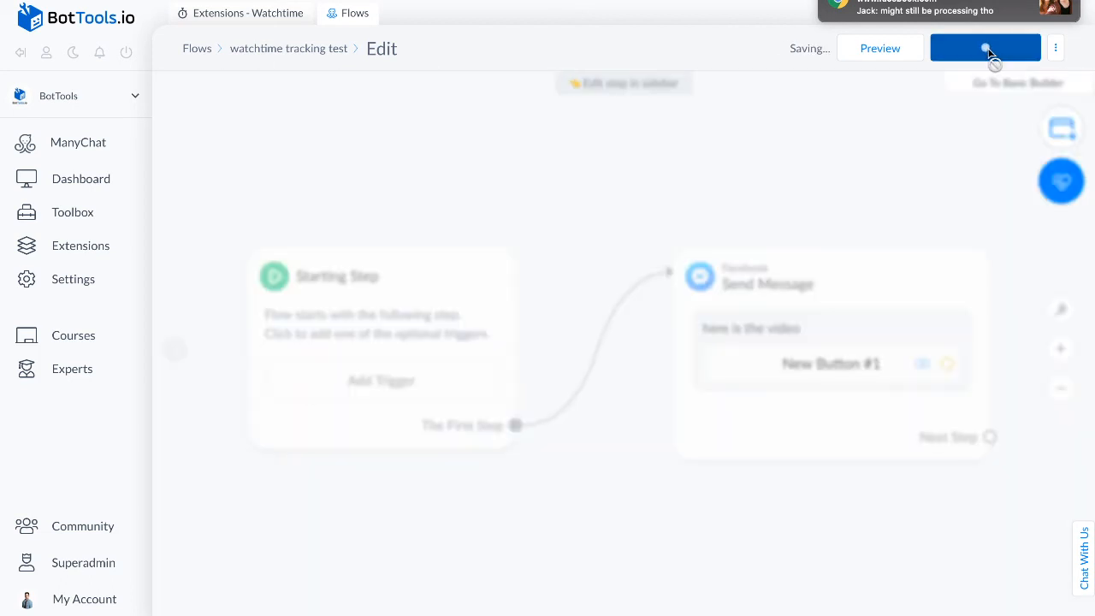
left_click(877, 56)
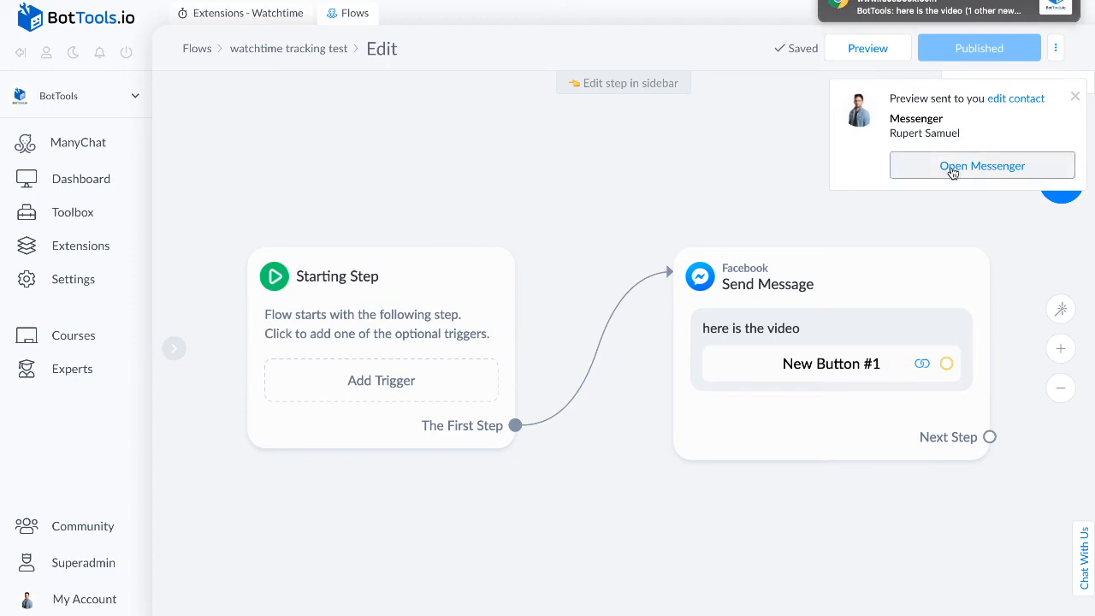
left_click(909, 17)
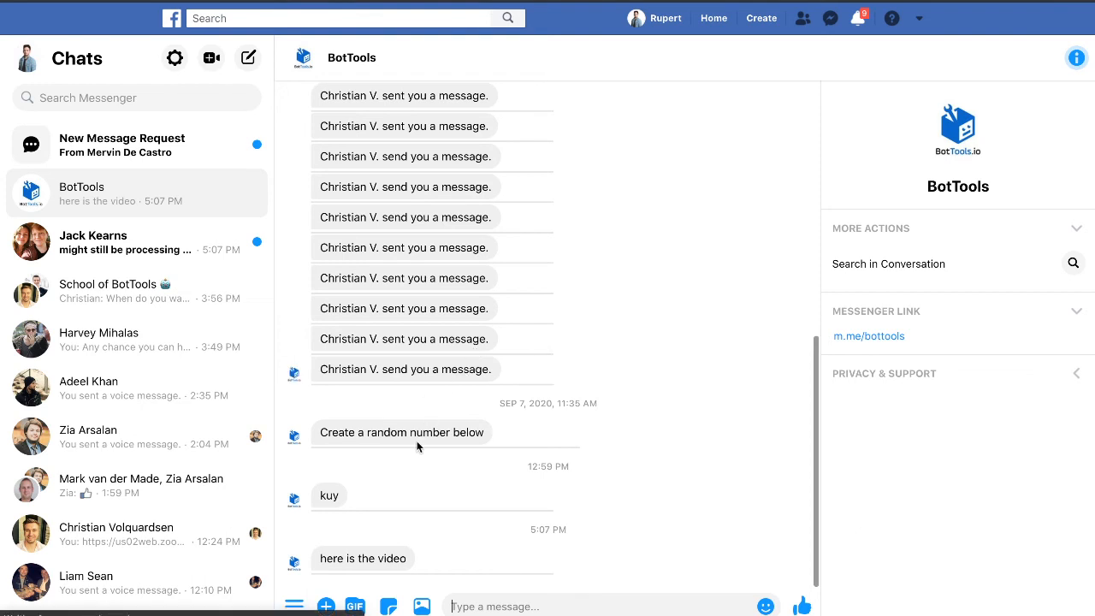
Step: Test the video from the "here is the video" message by playing it and using its green Close button
left_click(419, 564)
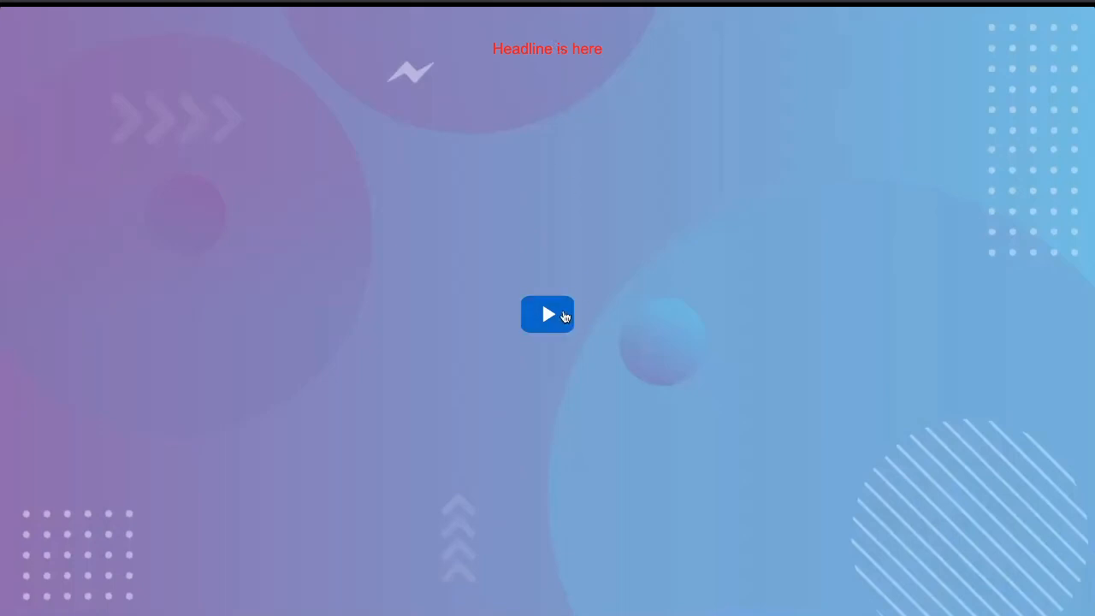
left_click(561, 316)
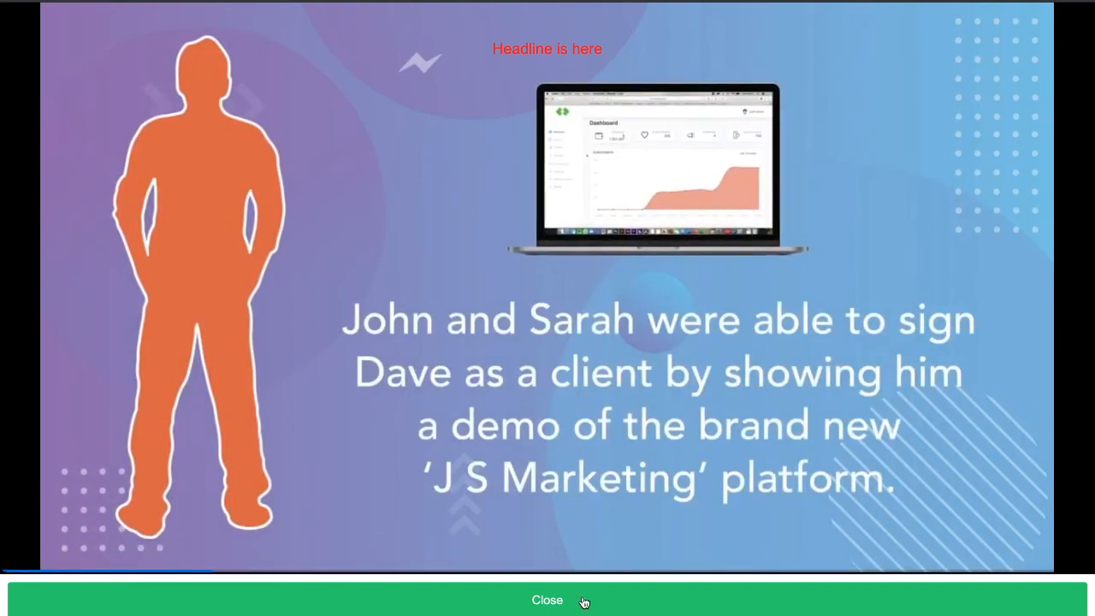
left_click(584, 602)
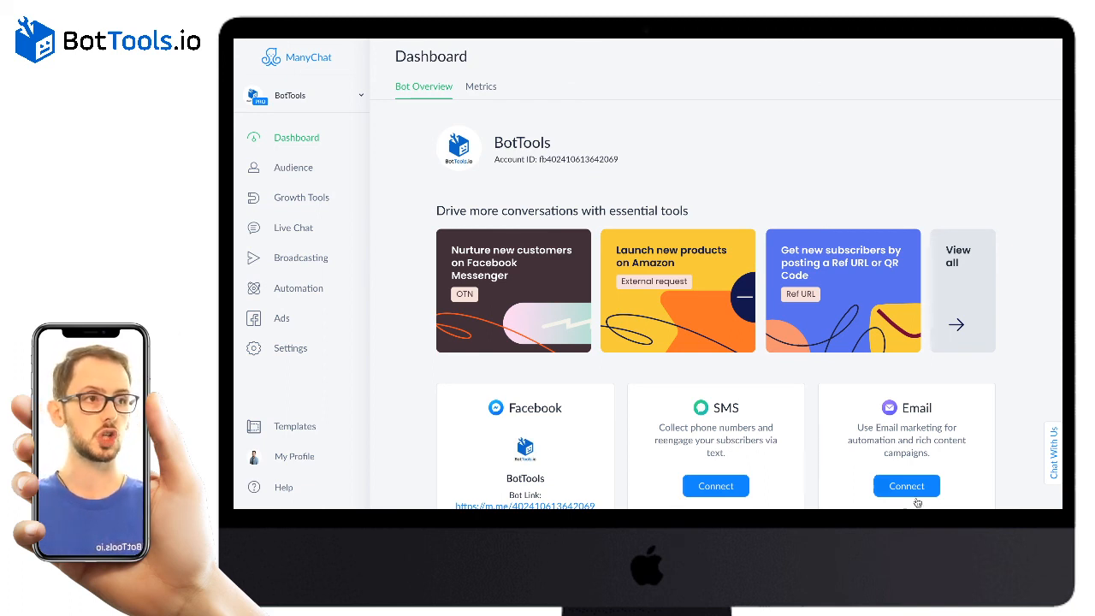
Step: Switch to the ManyChat settings and open the Growth Tools section to check the authorized websites
left_click(291, 349)
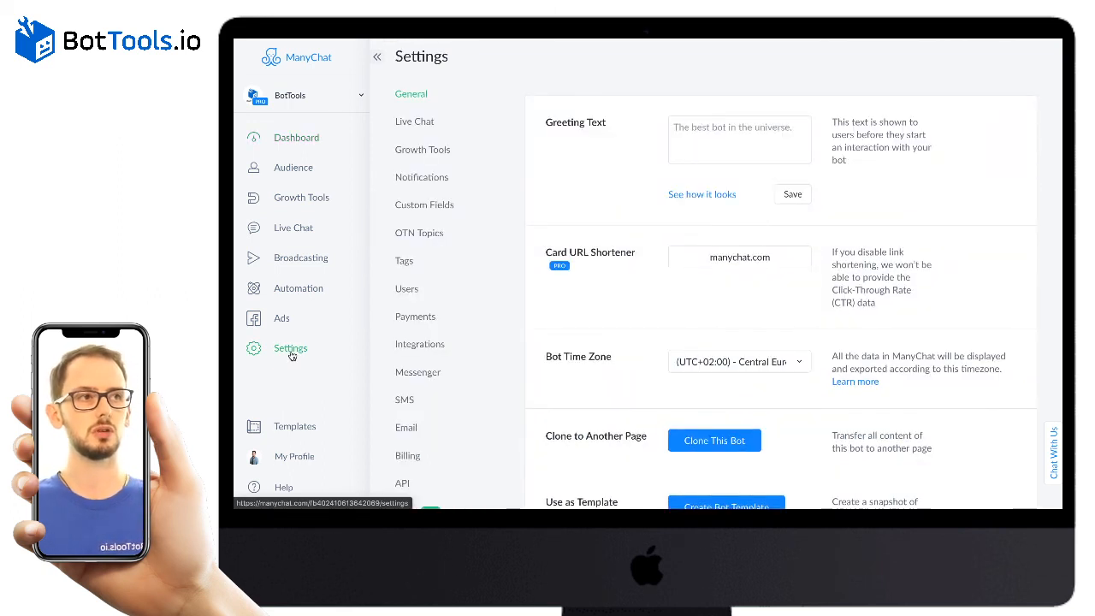
left_click(425, 151)
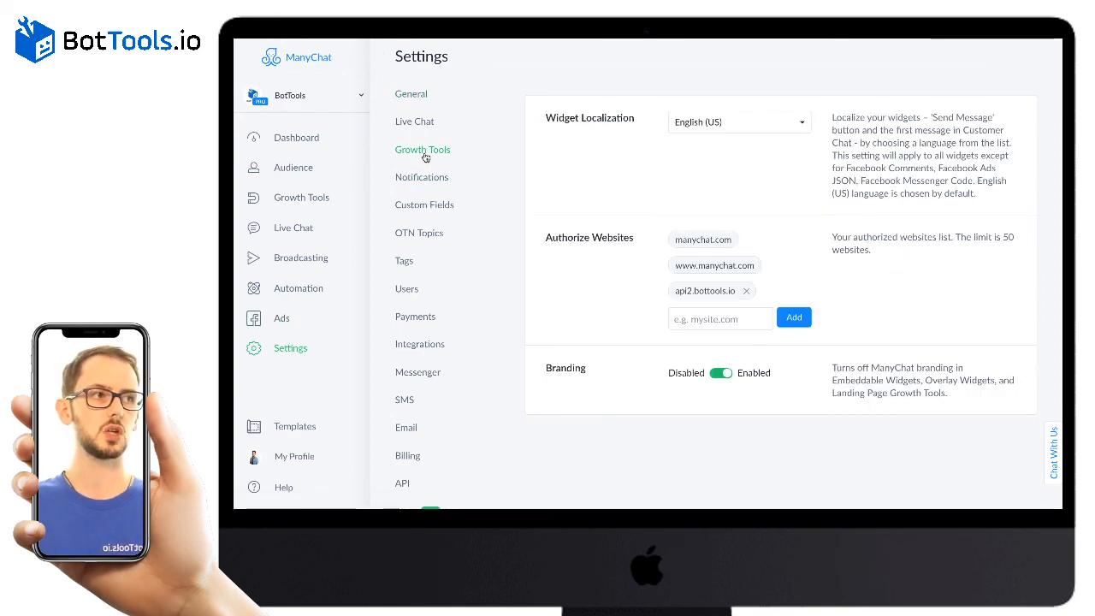